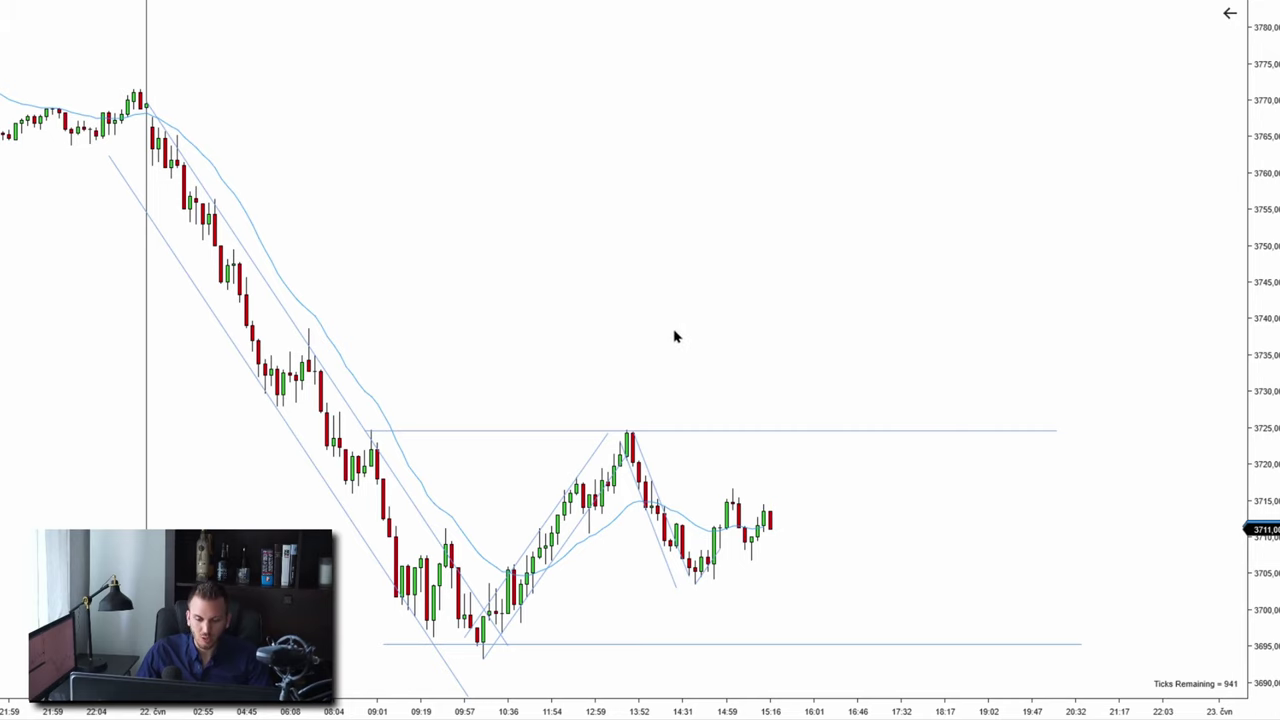
# Step: Draw an arrow down to the moving average near 09:57 and a short horizontal marker pointing to the session lows near 3695
pyautogui.scroll(2, 690, 333)
pyautogui.scroll(2, 680, 327)
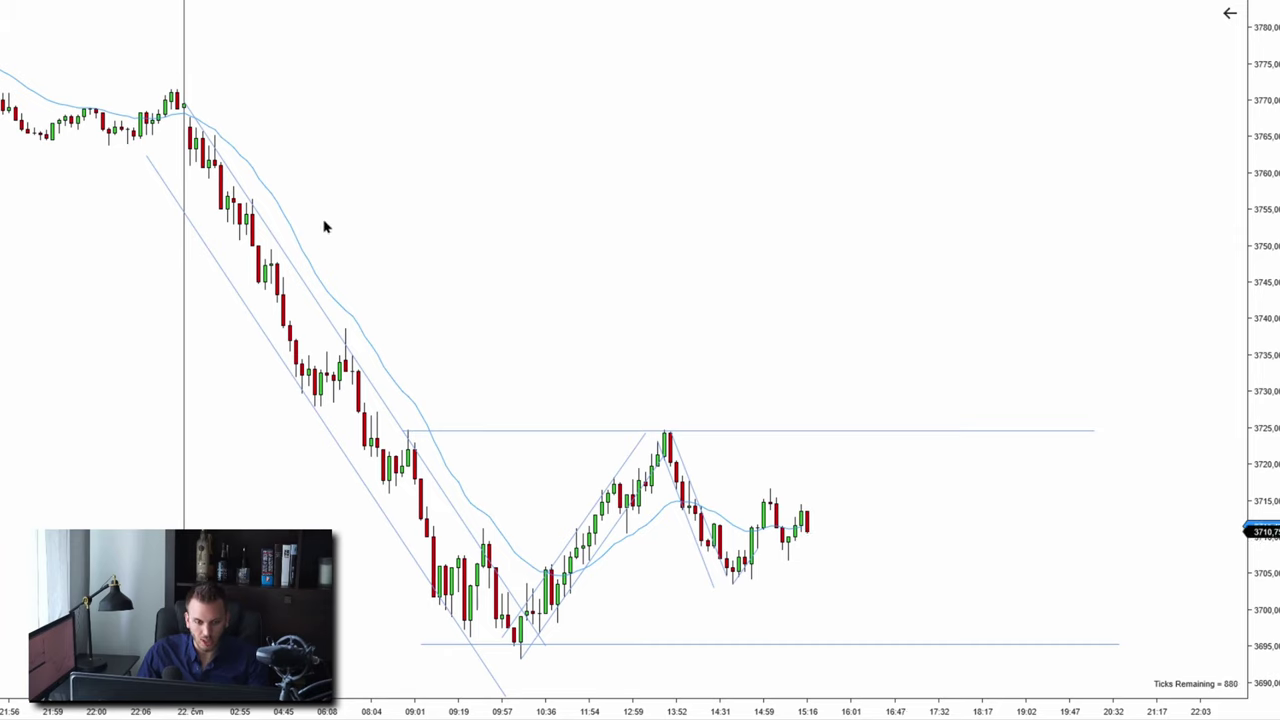
pyautogui.moveTo(508, 382); pyautogui.dragTo(496, 512)
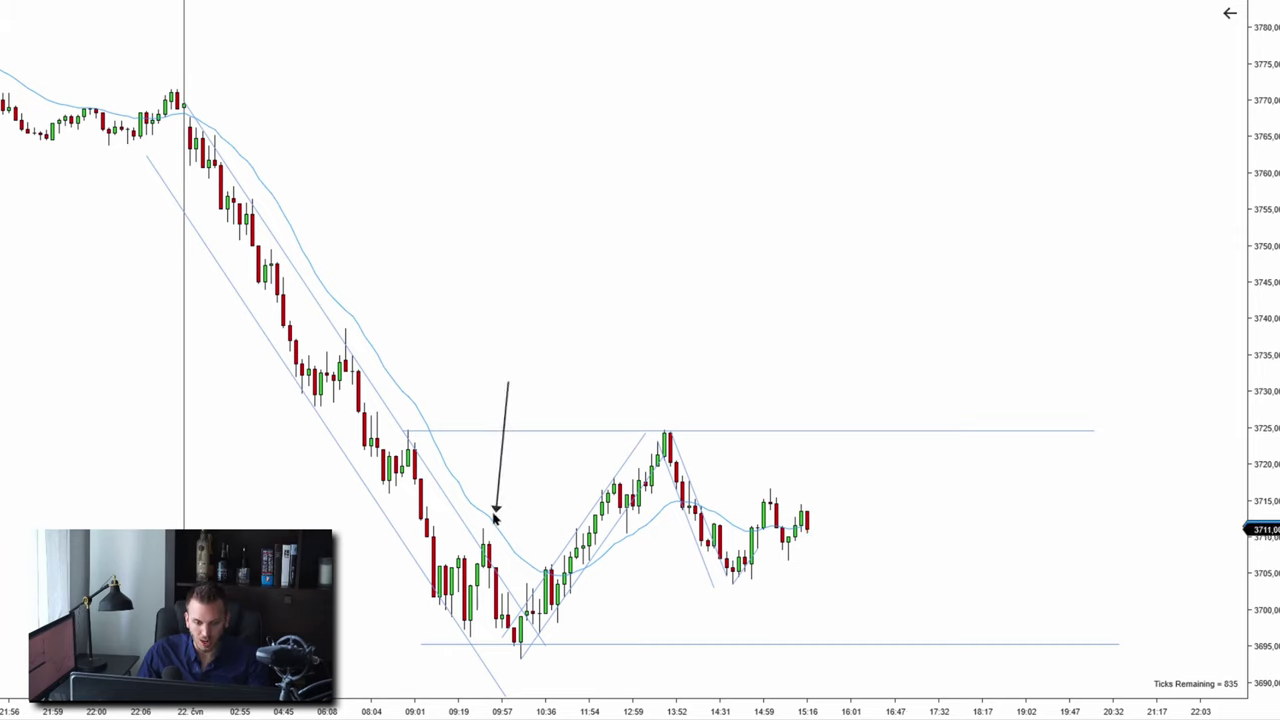
pyautogui.moveTo(383, 641); pyautogui.dragTo(503, 641)
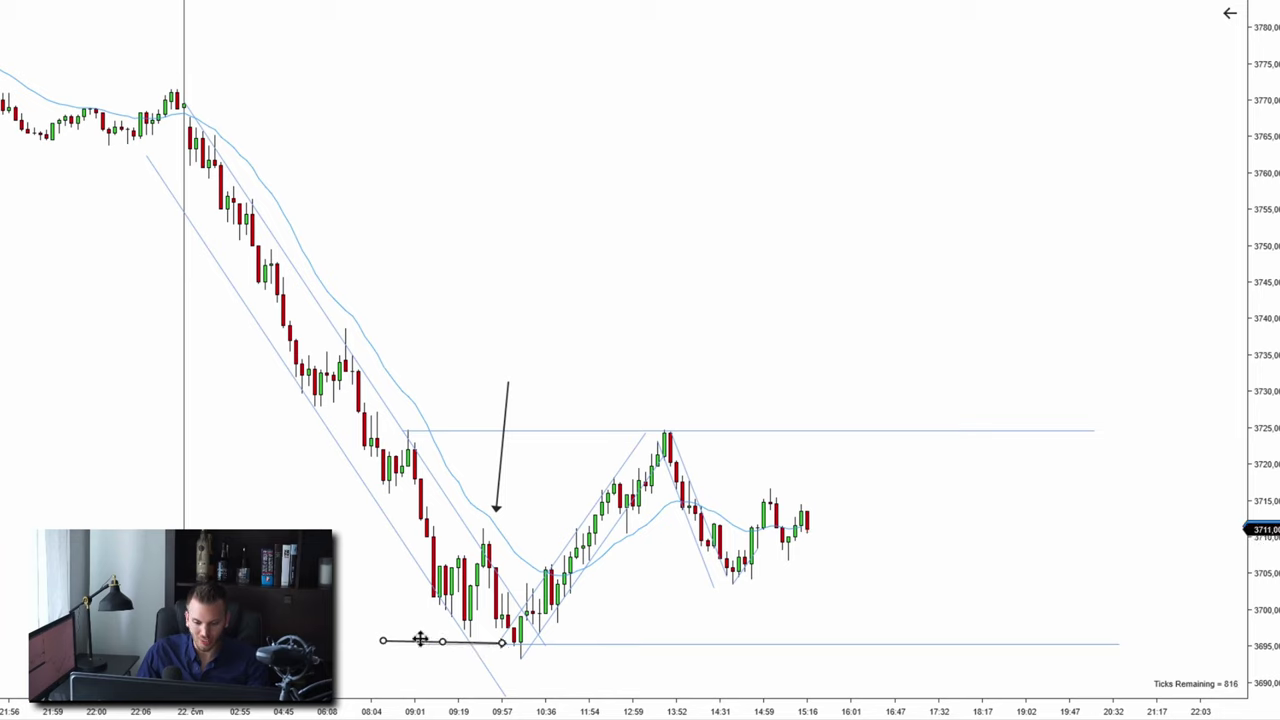
pyautogui.moveTo(420, 641); pyautogui.dragTo(420, 652)
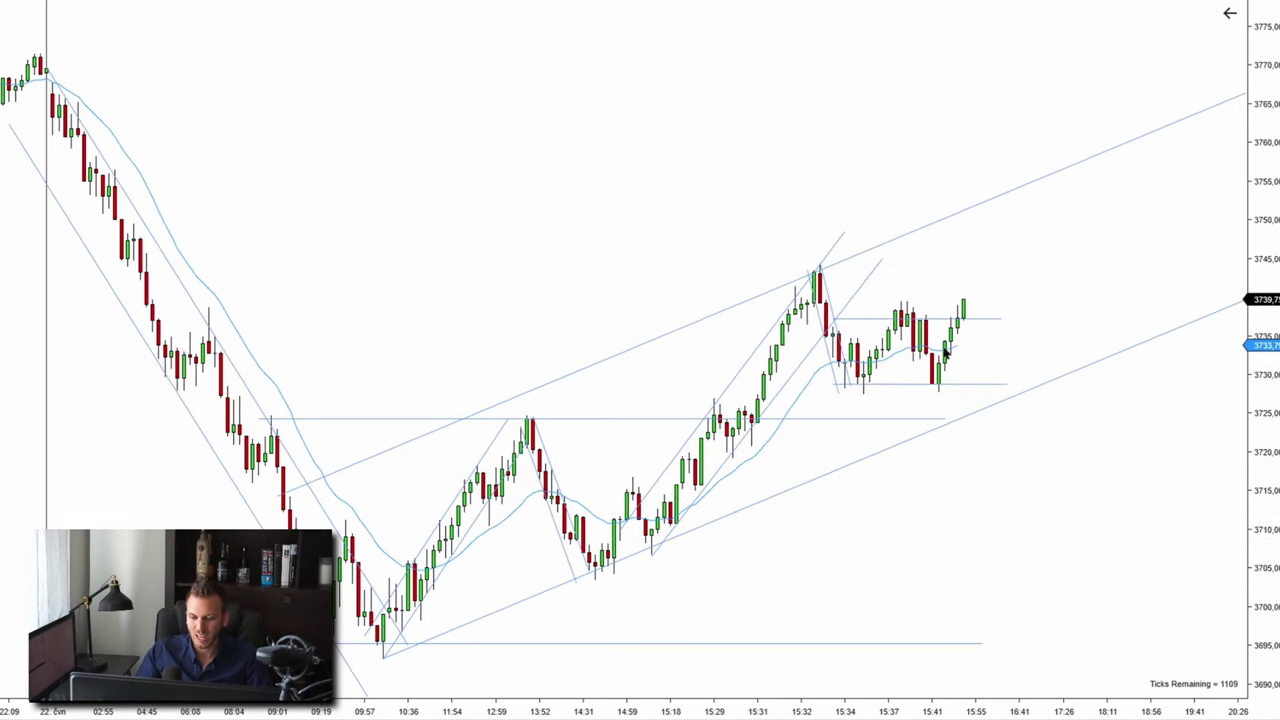
# Step: Move the rising channel's upper line down so it touches the swing high near 13:52
pyautogui.moveTo(628, 346); pyautogui.dragTo(631, 374)
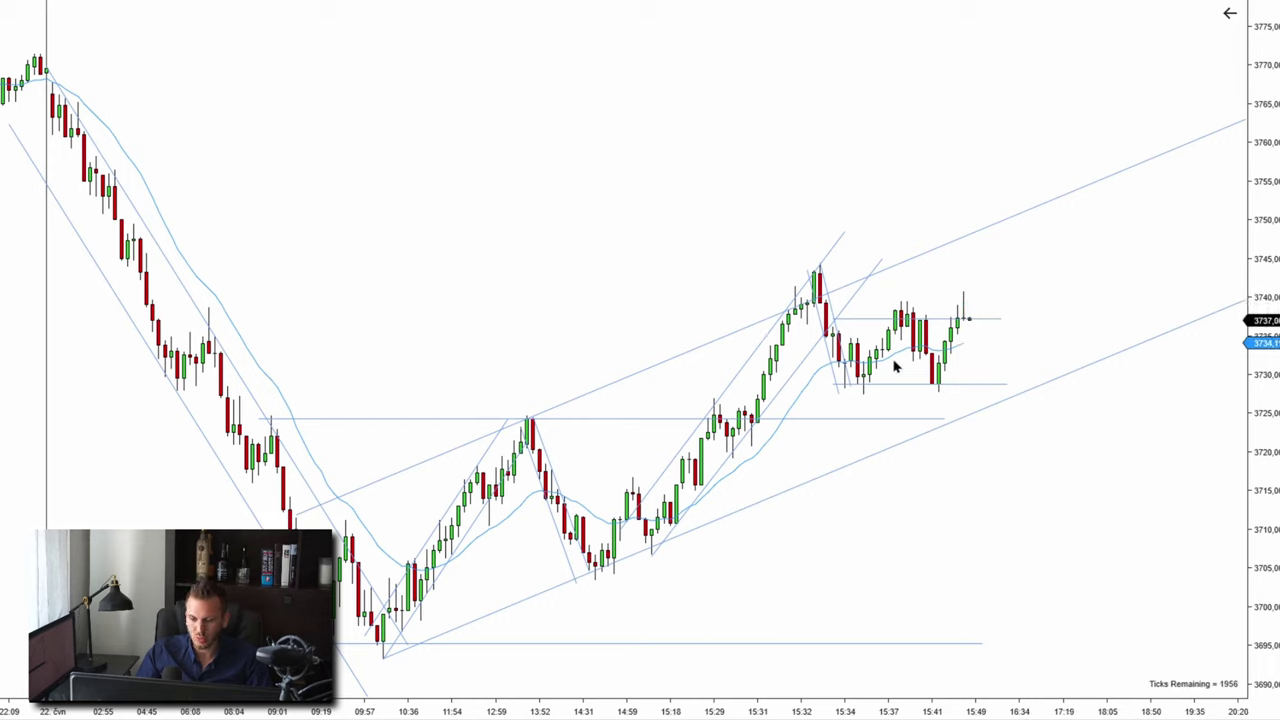
# Step: Place a 6-contract buy limit order below the current price and adjust its level around 3734.75
pyautogui.scroll(-1, 1010, 345)
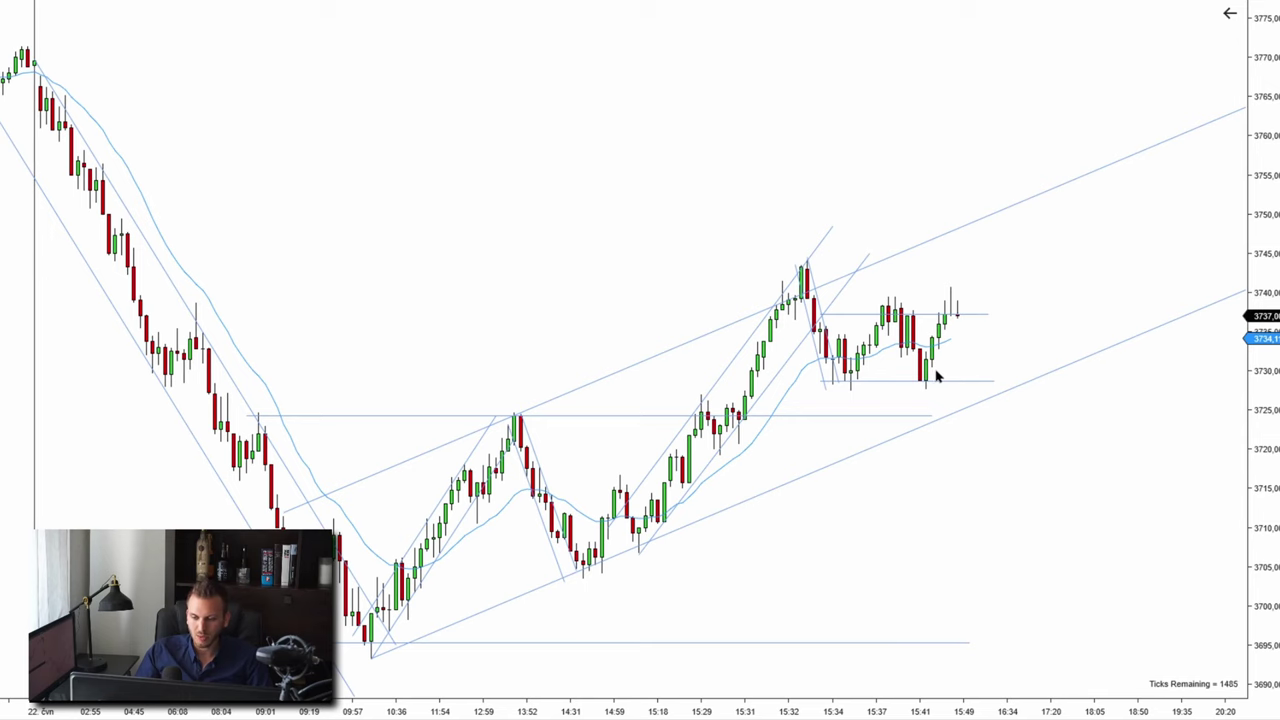
pyautogui.click(1006, 343)
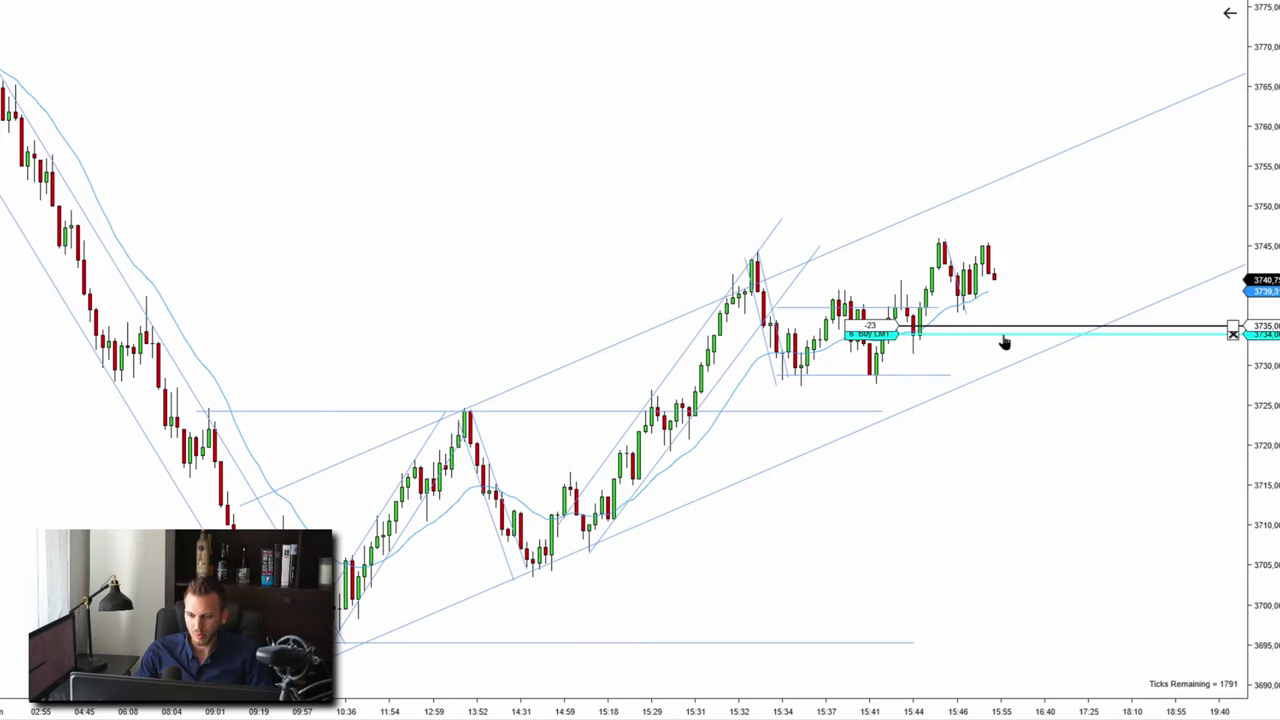
pyautogui.moveTo(1083, 338); pyautogui.dragTo(1017, 333)
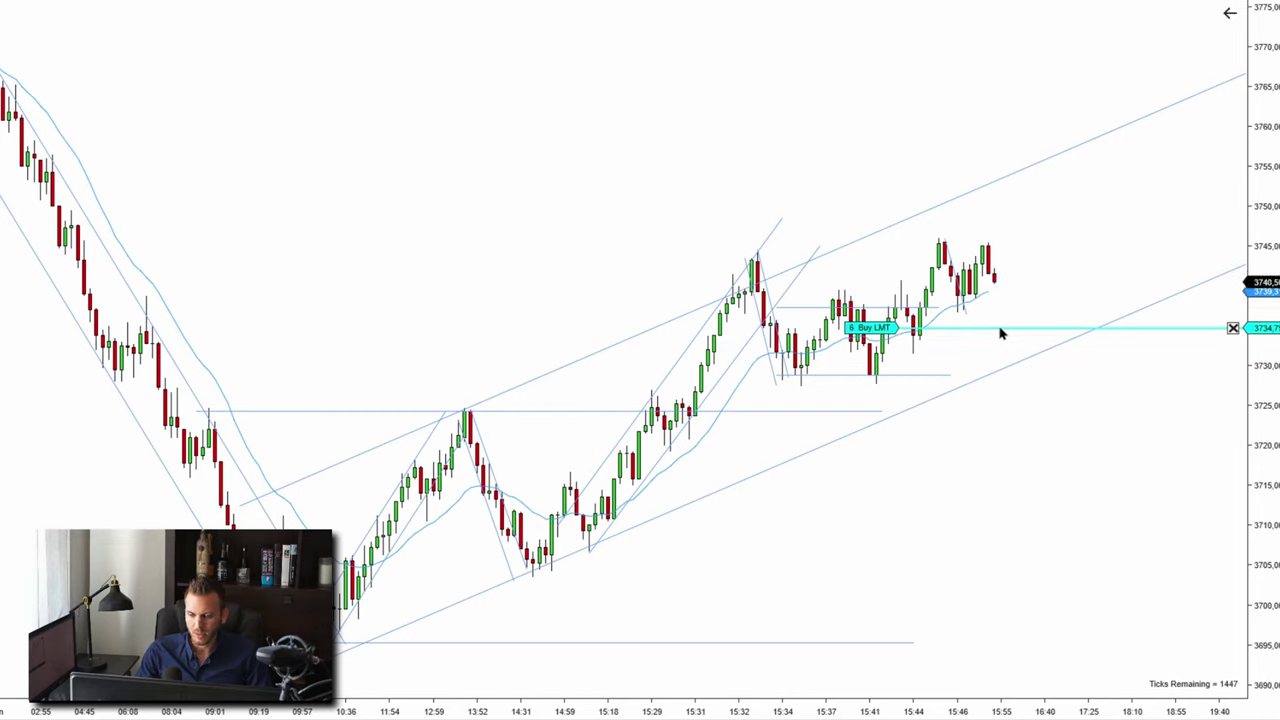
pyautogui.moveTo(1006, 330); pyautogui.dragTo(1008, 353)
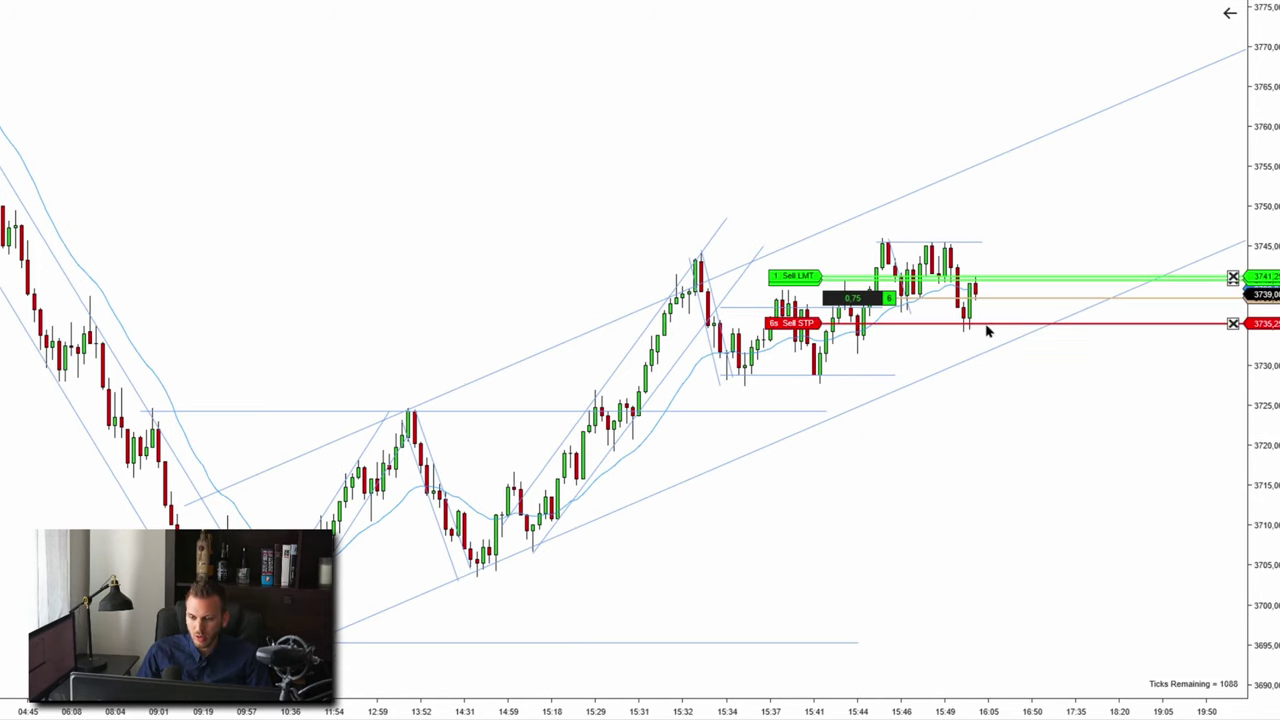
# Step: Set the 6-contract sell stop to 3734.00 and raise the 1-contract sell limit target to 3744.50
pyautogui.moveTo(983, 341); pyautogui.dragTo(980, 340)
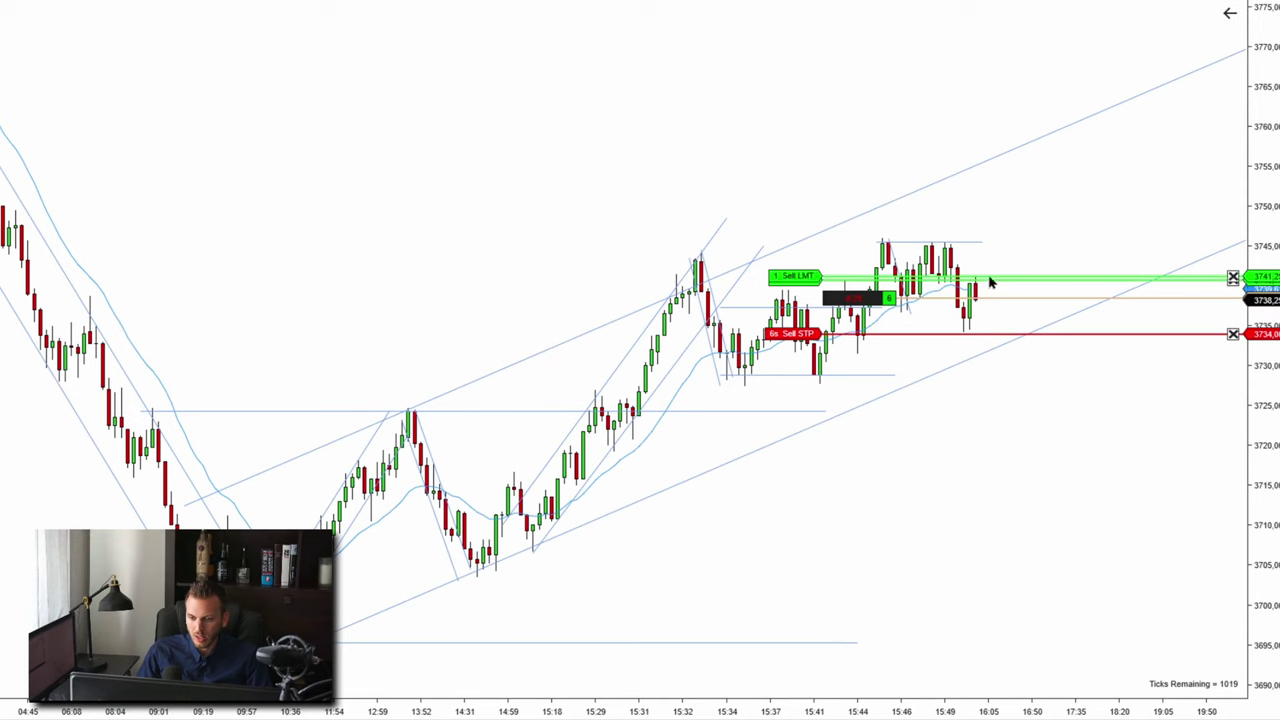
pyautogui.moveTo(989, 277); pyautogui.dragTo(725, 66)
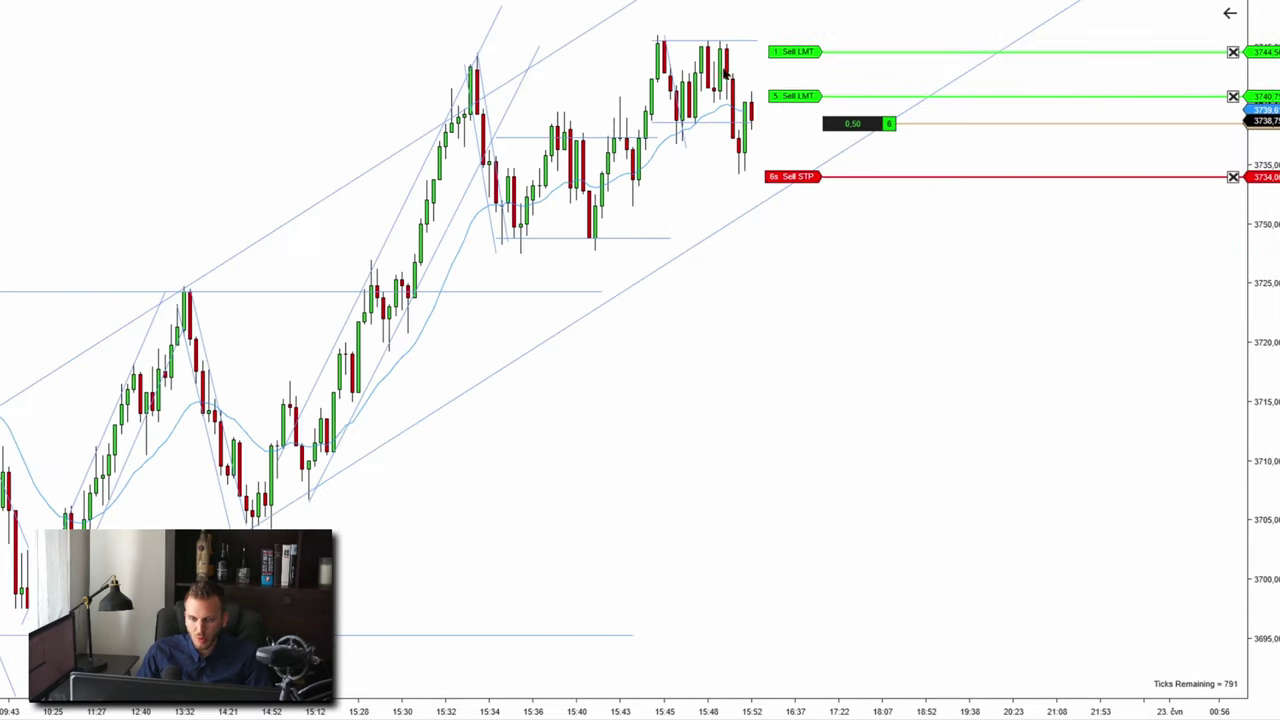
pyautogui.moveTo(757, 266); pyautogui.dragTo(1031, 343)
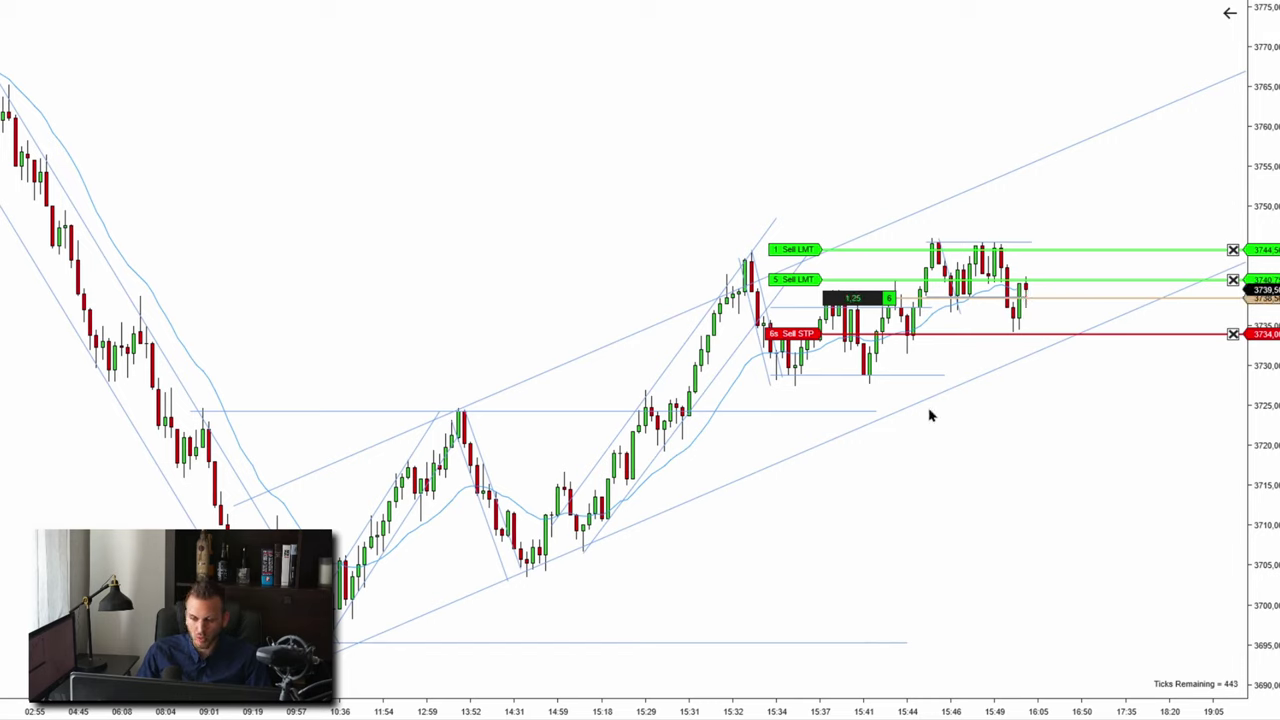
# Step: Mark the long entry with a green up arrow below the latest pullback low
pyautogui.click(1020, 346)
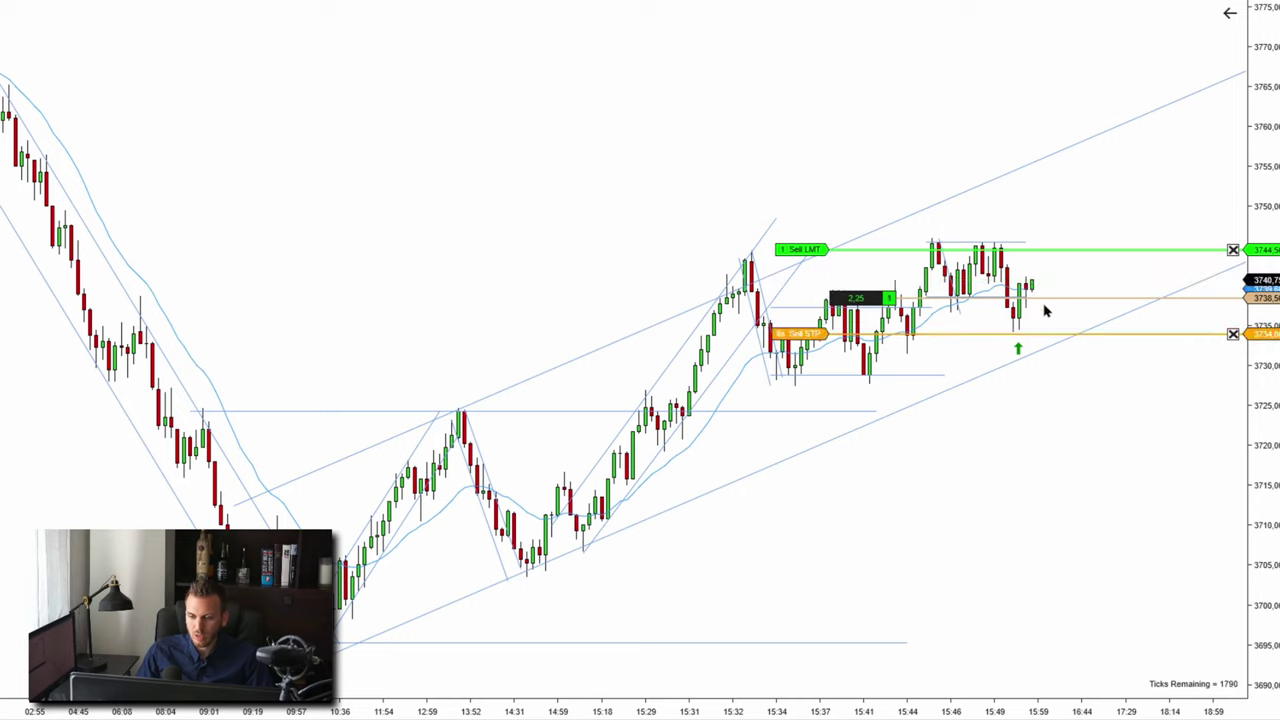
# Step: Move the remaining contract's sell stop to its entry price of 3738.50 and raise its sell limit target to 3749.50
pyautogui.moveTo(1043, 250); pyautogui.dragTo(1045, 236)
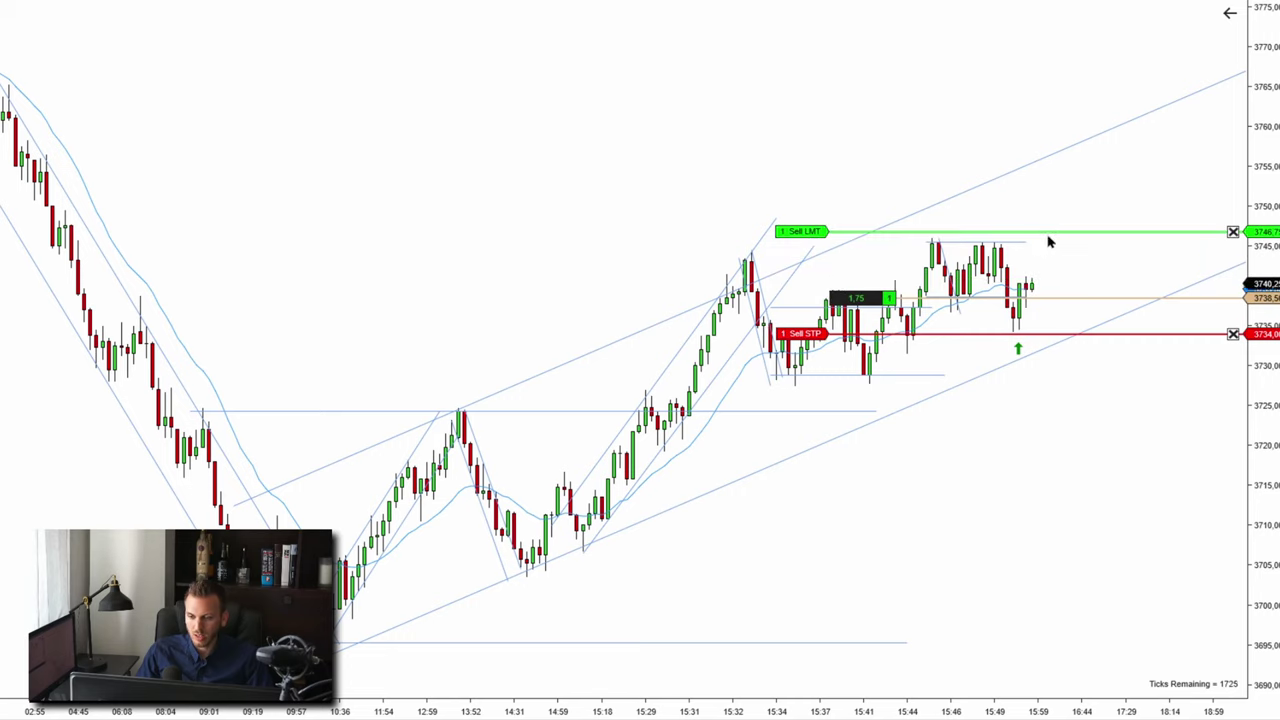
pyautogui.moveTo(1056, 334); pyautogui.dragTo(1050, 305)
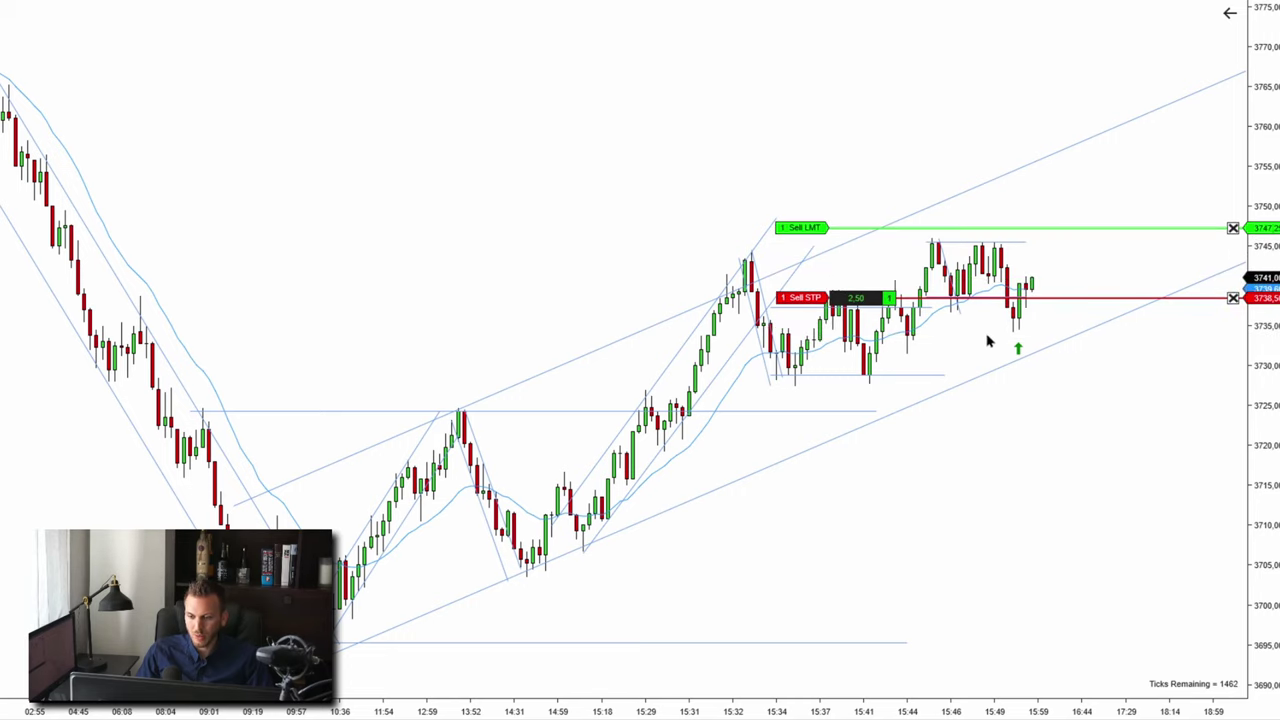
pyautogui.scroll(3, 737, 337)
pyautogui.scroll(-3, 1120, 312)
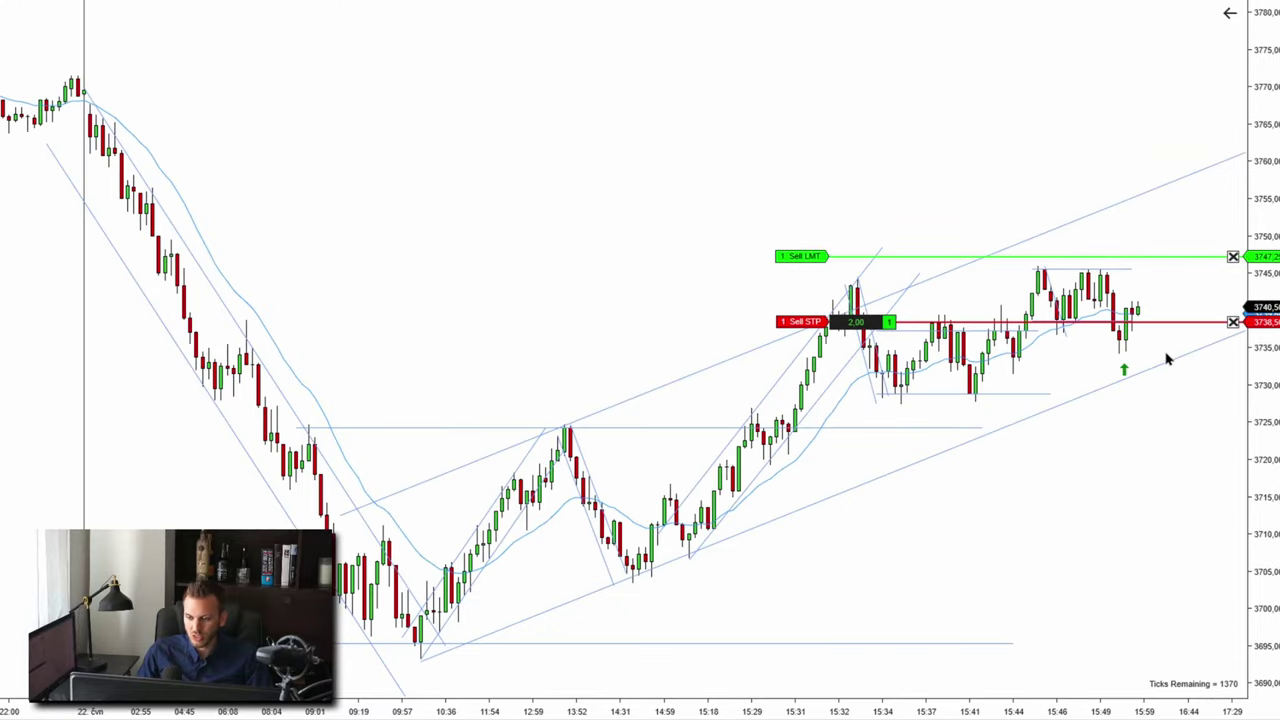
pyautogui.scroll(-2, 1120, 312)
pyautogui.scroll(-1, 1134, 357)
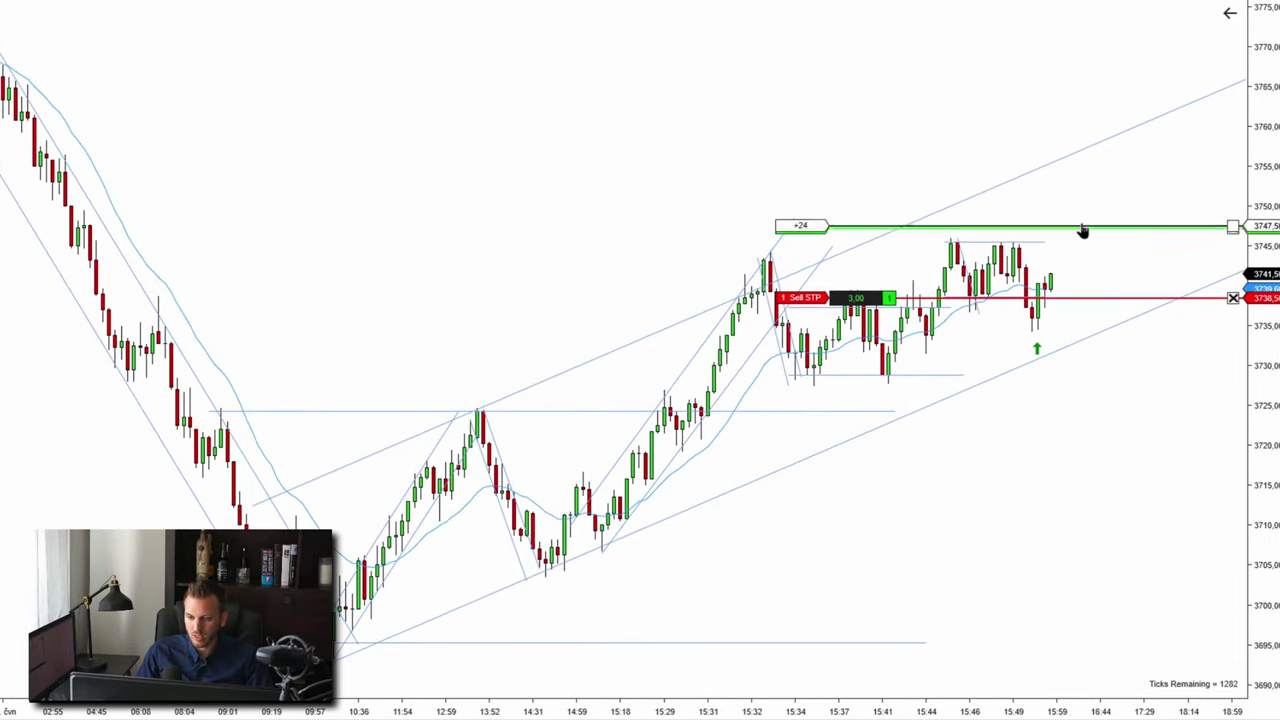
pyautogui.moveTo(1085, 229); pyautogui.dragTo(1085, 210)
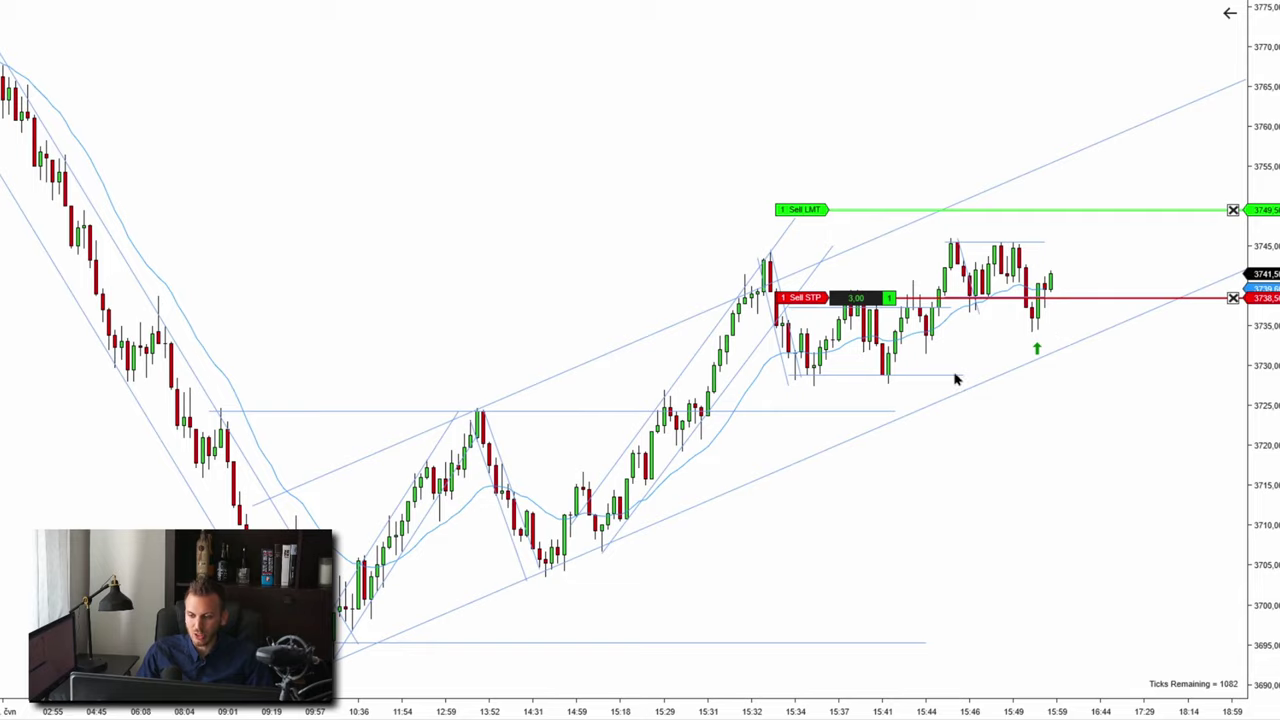
# Step: Set the remaining contract's sell limit target to 3772.25, above the rising channel's upper line
pyautogui.scroll(-3, 772, 182)
pyautogui.scroll(2, 945, 253)
pyautogui.scroll(1, 945, 253)
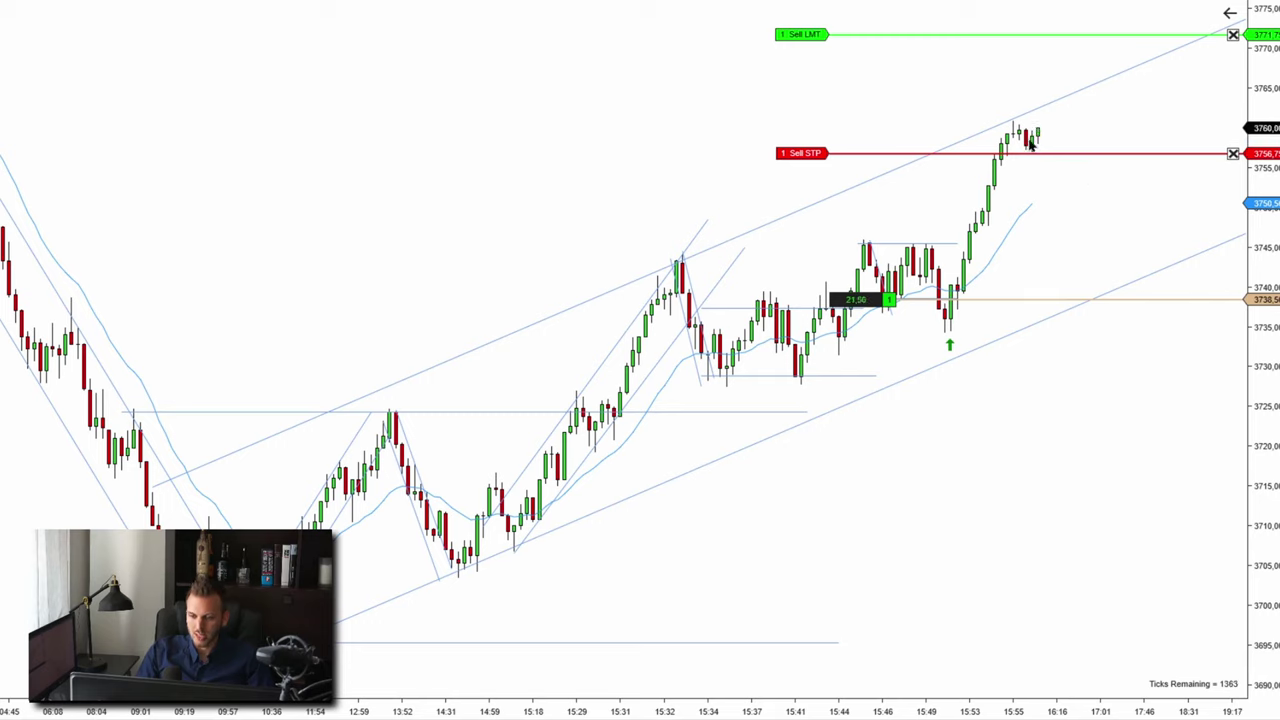
pyautogui.moveTo(1071, 36); pyautogui.dragTo(1075, 37)
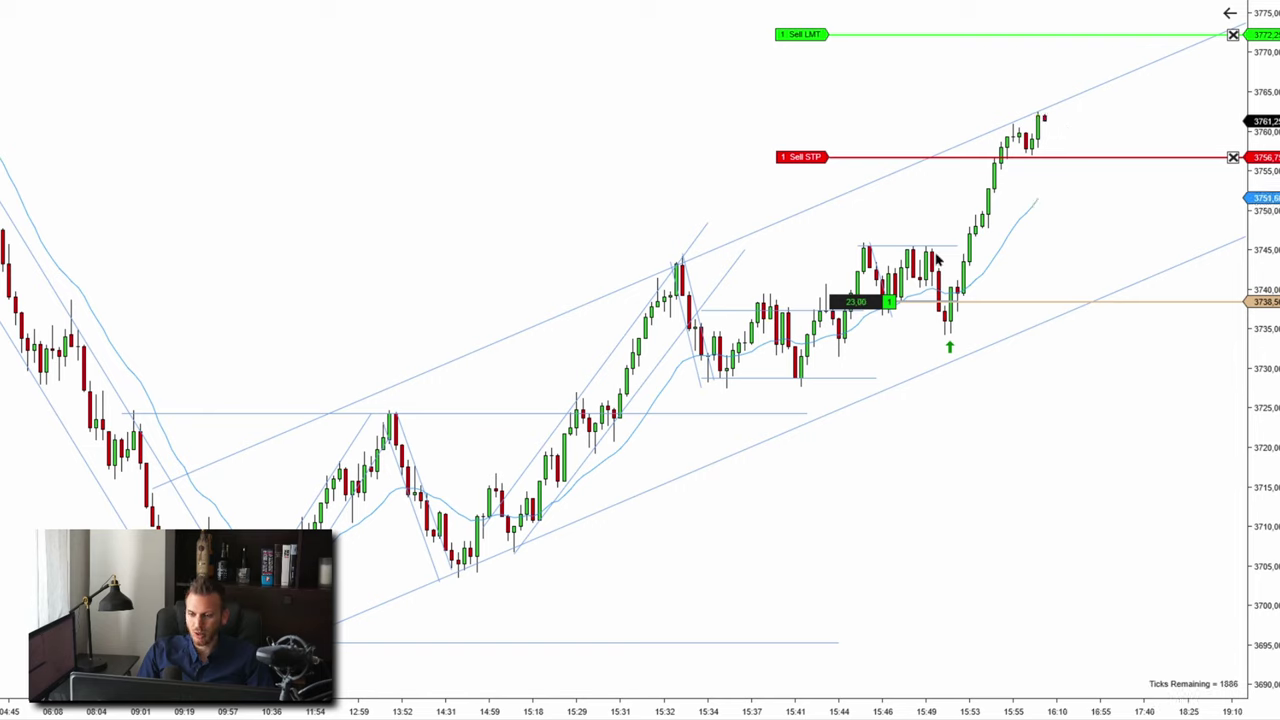
# Step: Examine the open long trade from its entry arrow up to the stop and target orders within the rising channel
pyautogui.moveTo(1077, 249); pyautogui.dragTo(1055, 255)
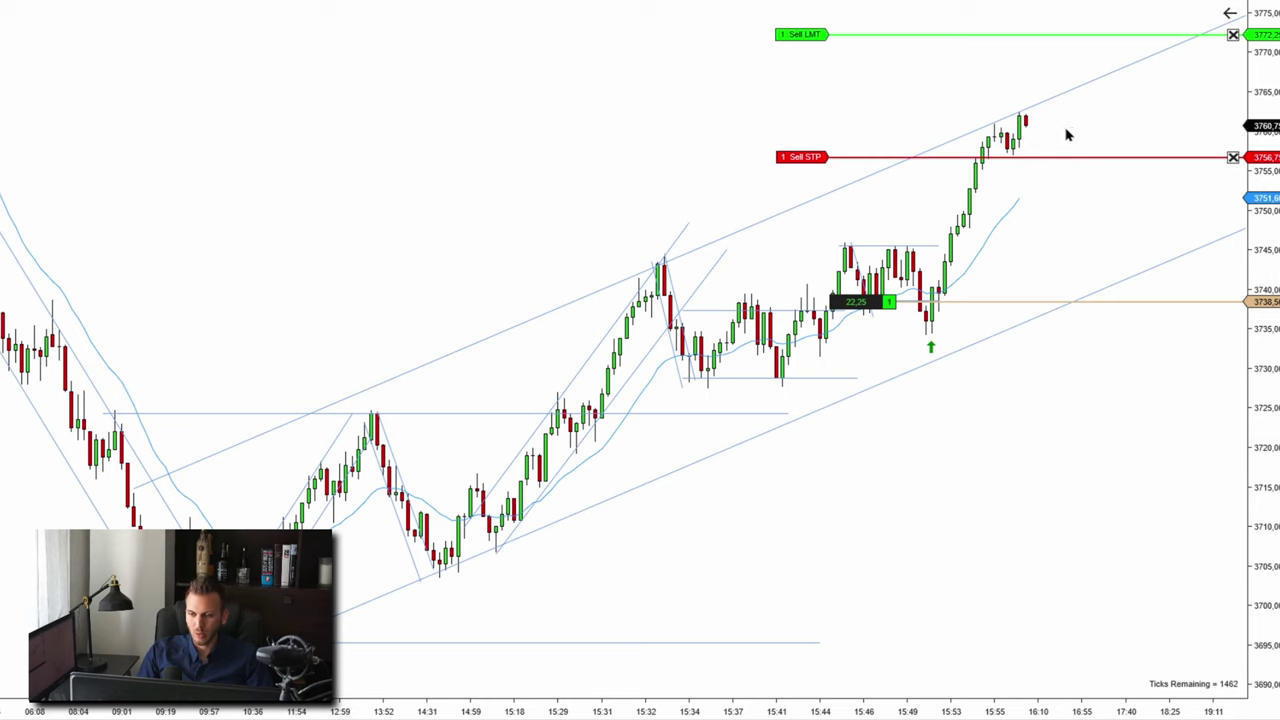
pyautogui.moveTo(1023, 129); pyautogui.dragTo(1060, 97)
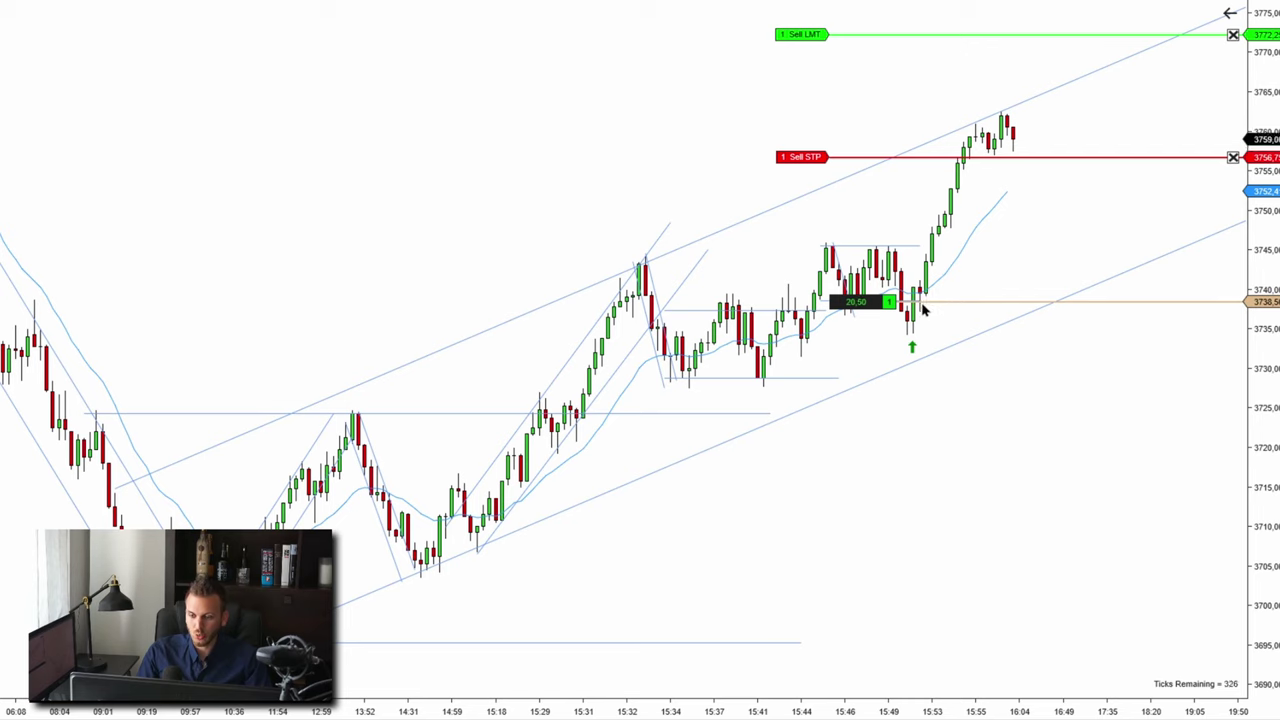
pyautogui.scroll(-3, 1000, 240)
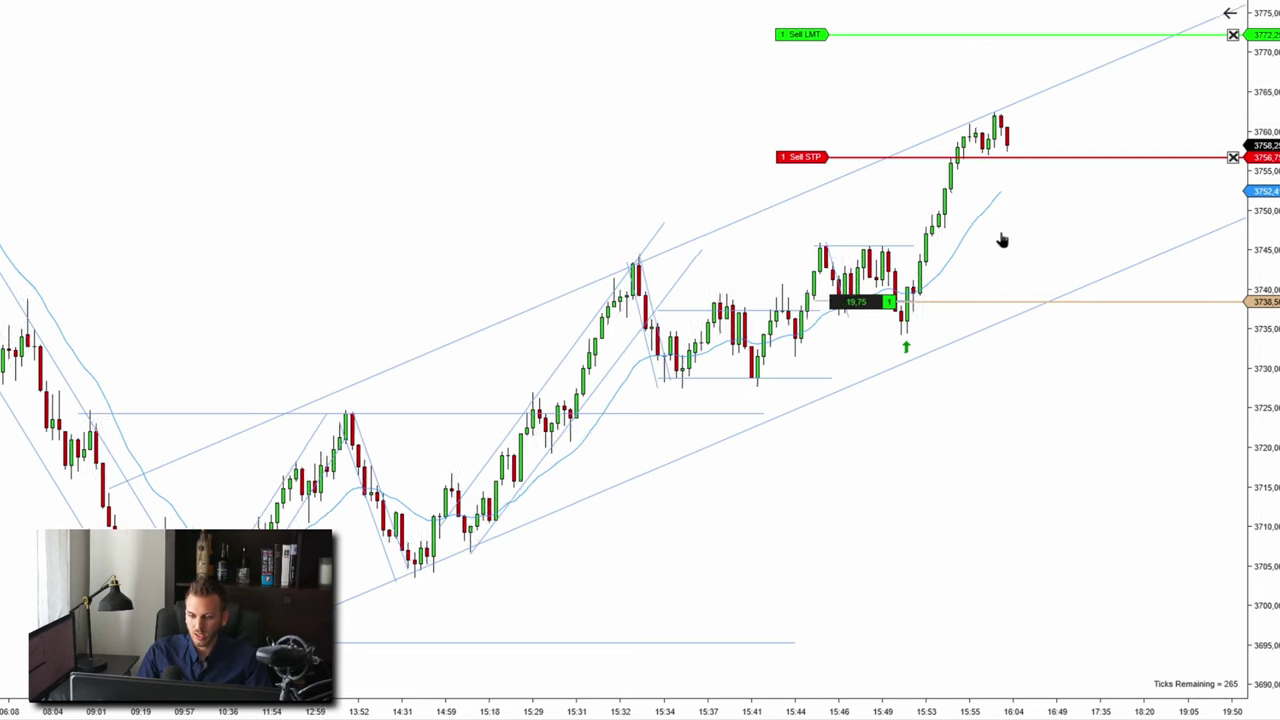
pyautogui.scroll(4, 1000, 240)
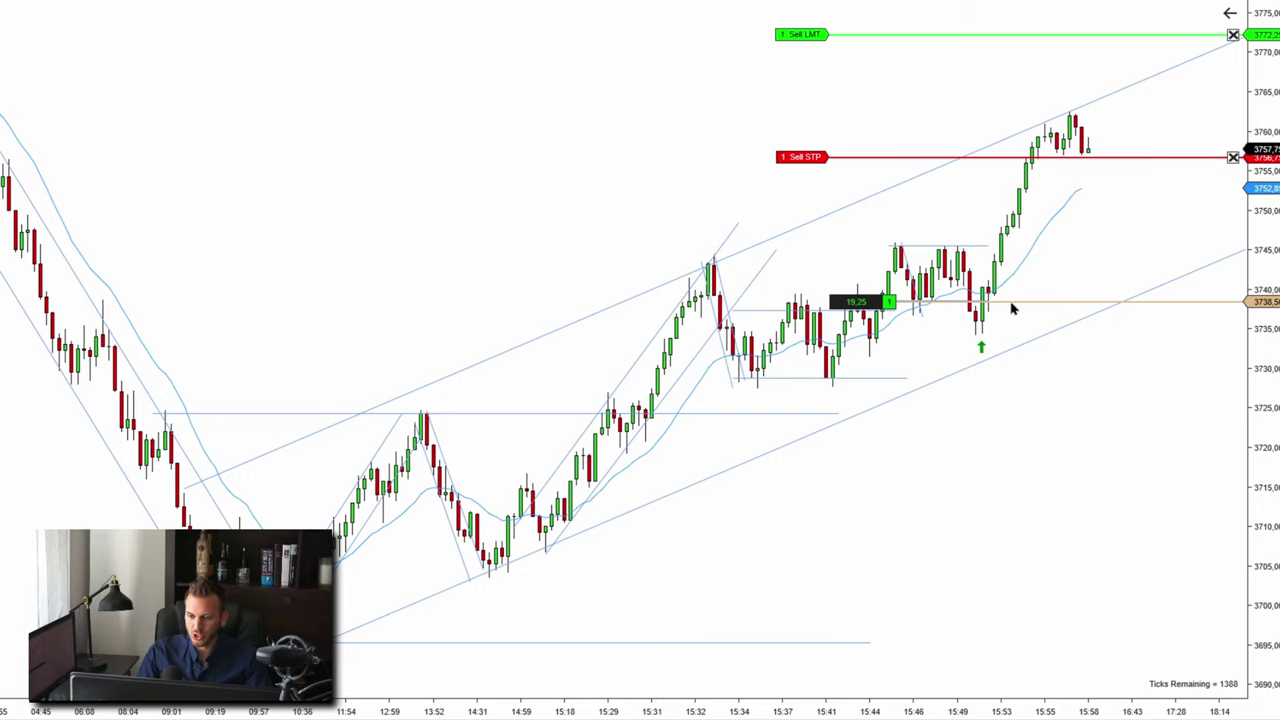
pyautogui.scroll(-4, 1012, 308)
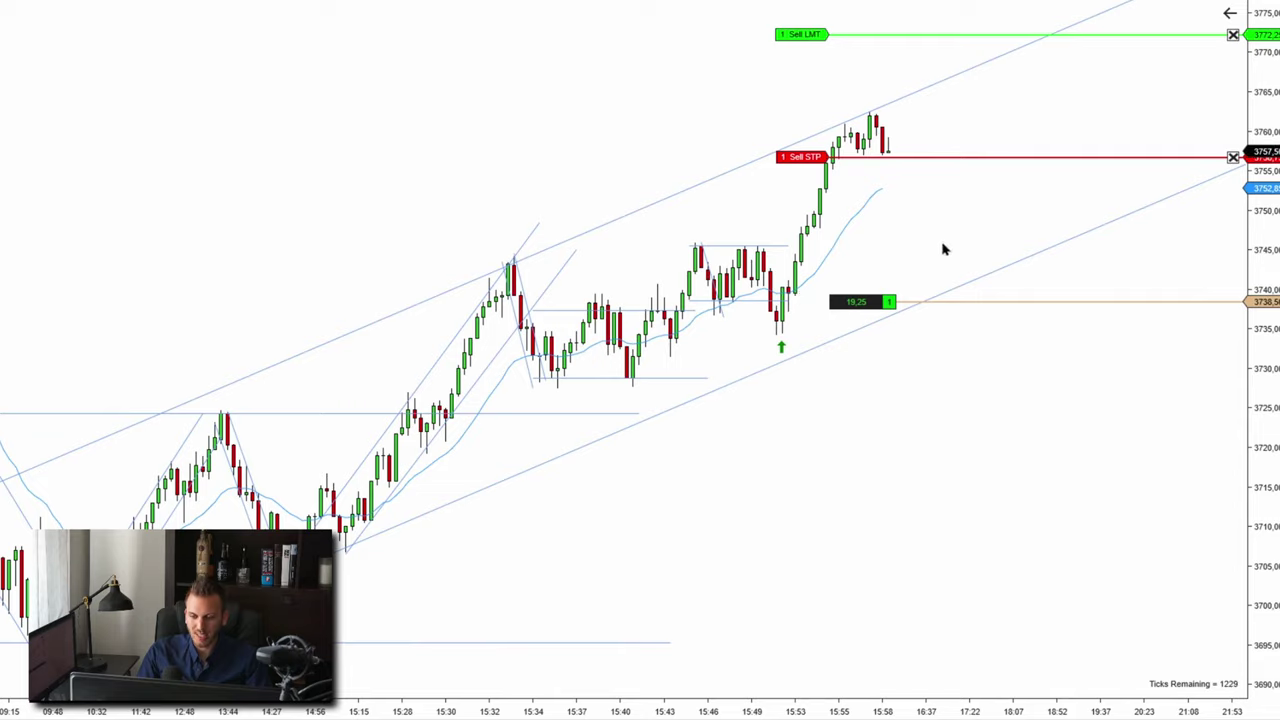
pyautogui.scroll(4, 945, 250)
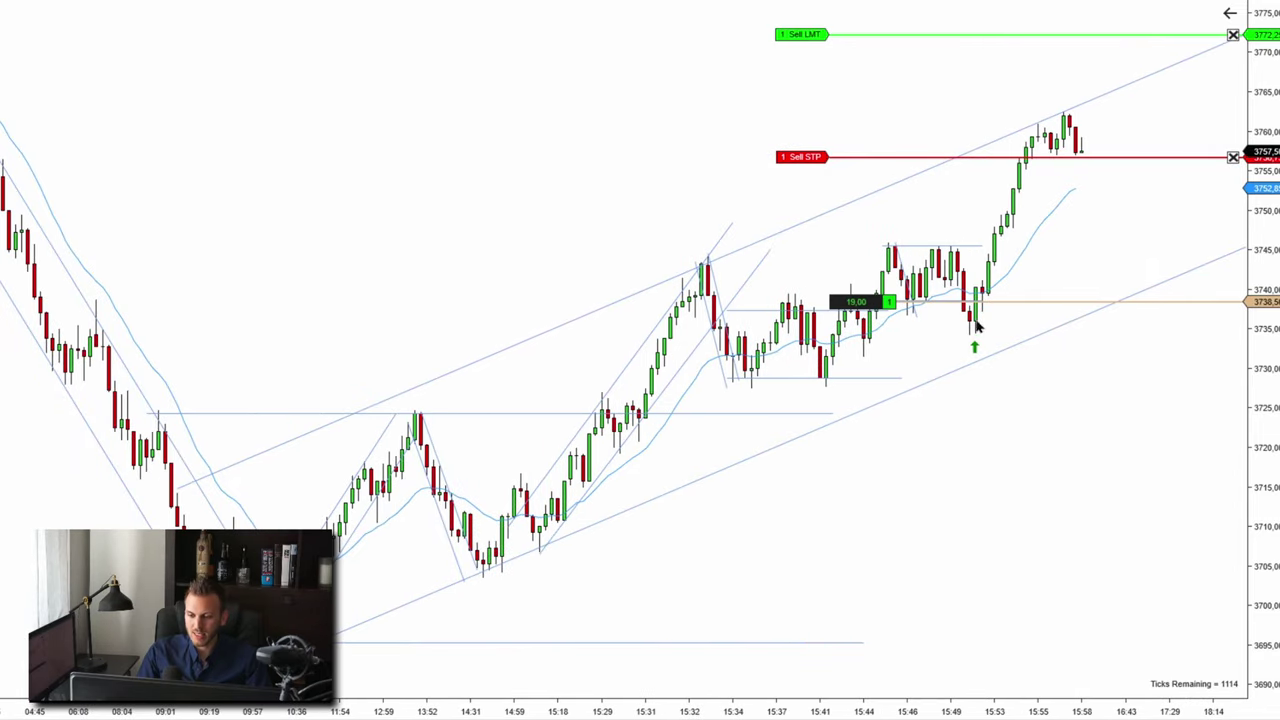
pyautogui.scroll(-1, 988, 327)
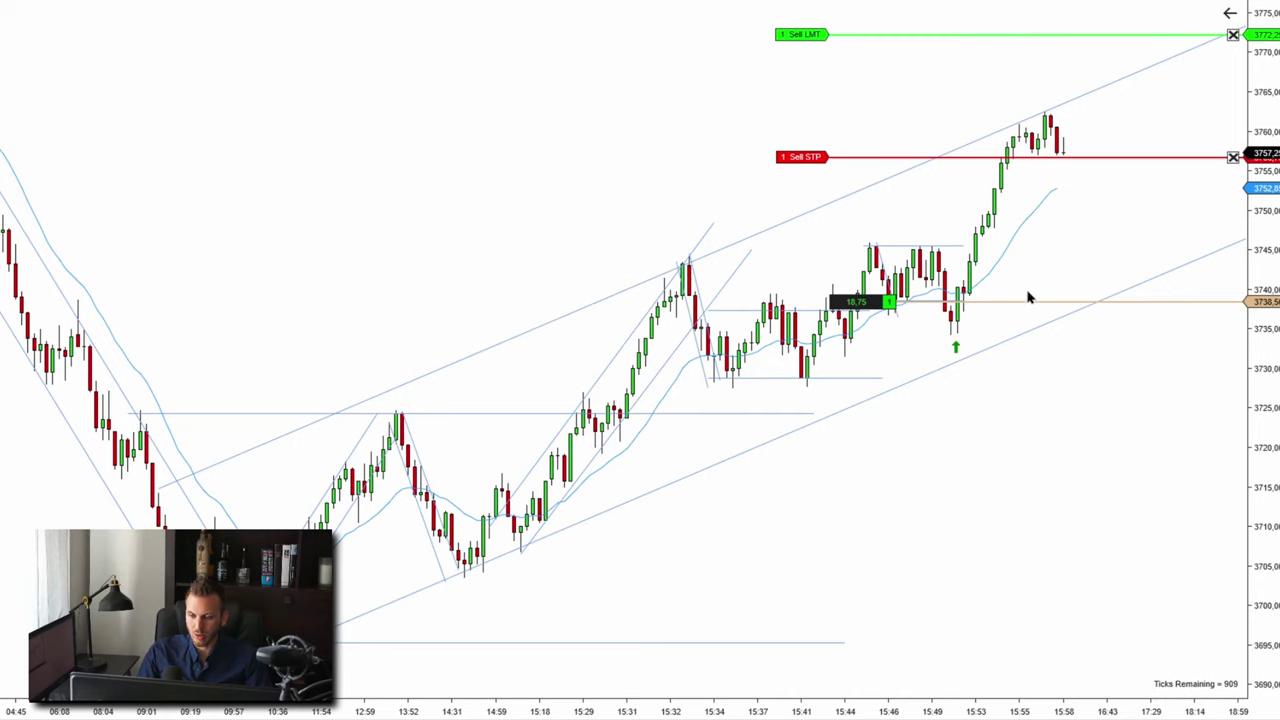
pyautogui.scroll(-1, 1030, 285)
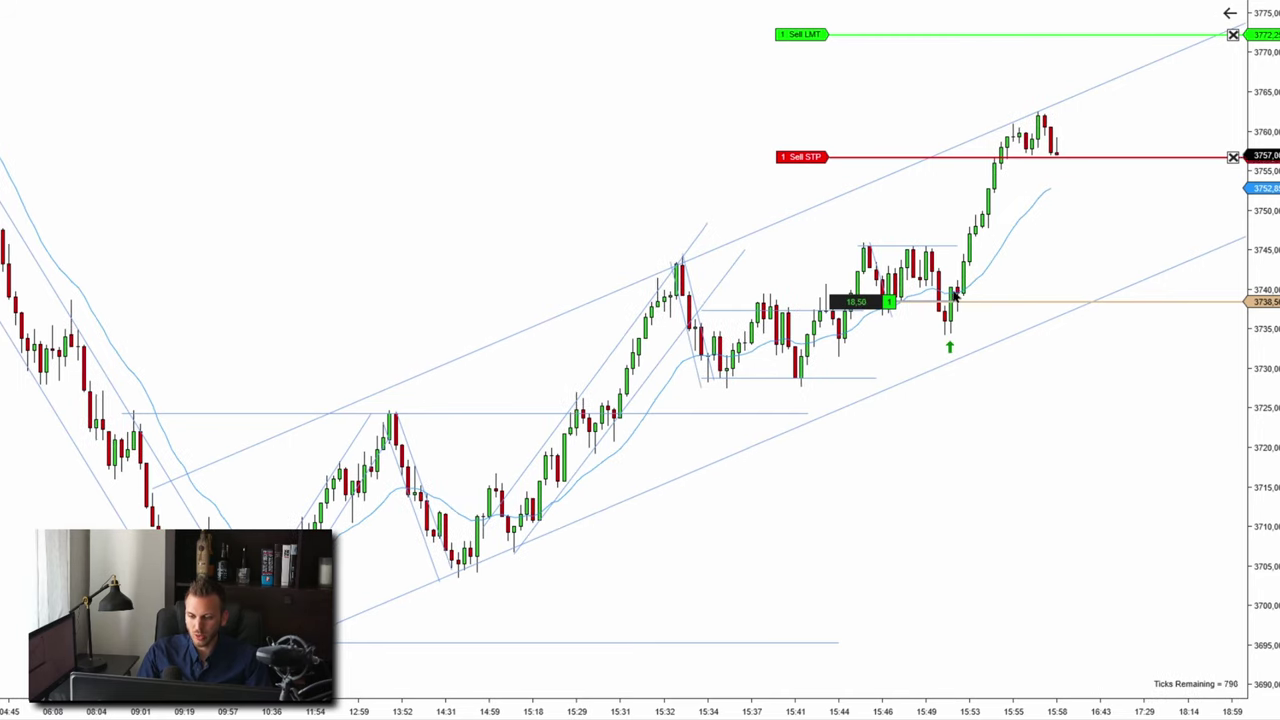
pyautogui.scroll(-1, 1074, 249)
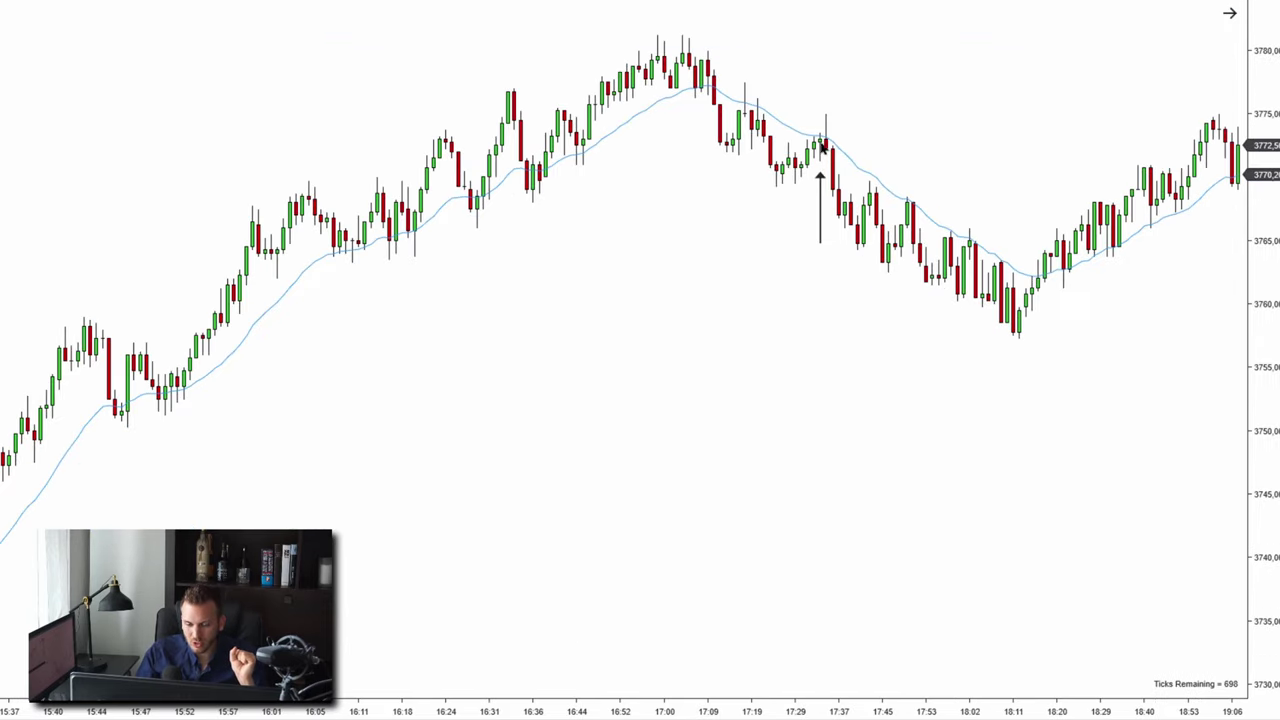
# Step: Review the price action around the moving average on 21 June and return to the rising channel of 22 June
pyautogui.hscroll(-5, 897, 220)
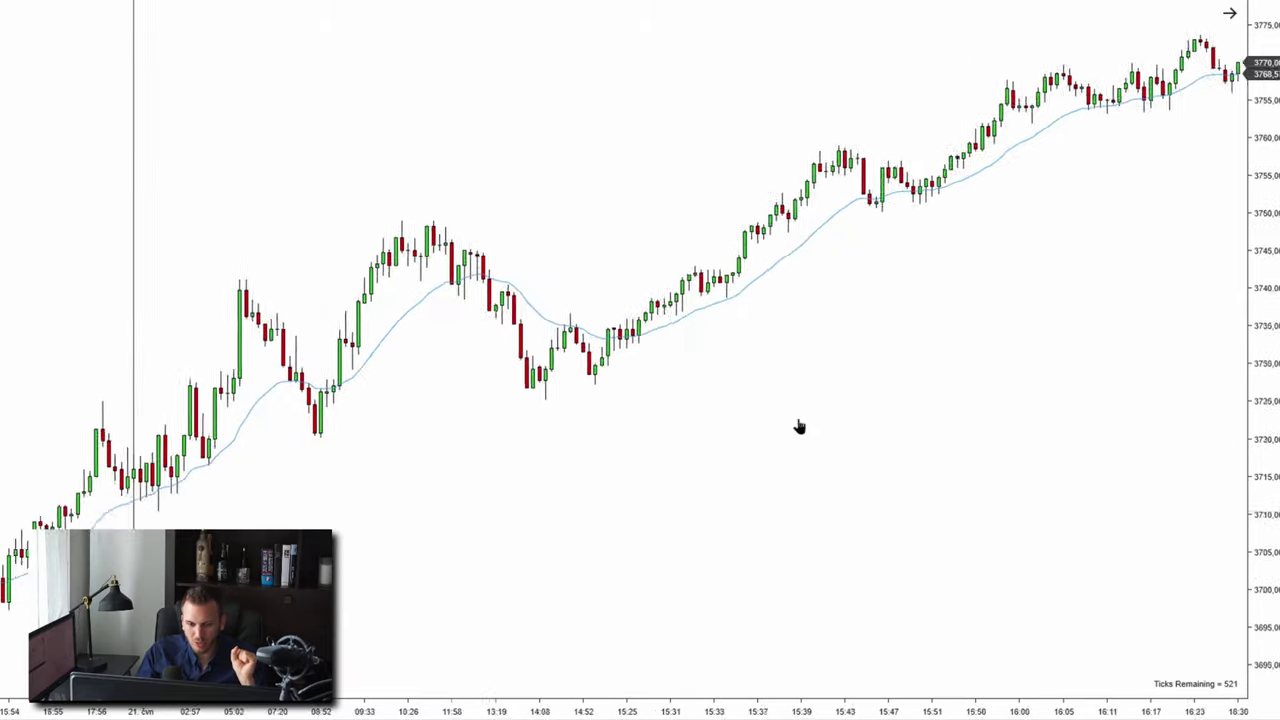
pyautogui.hscroll(3, 910, 165)
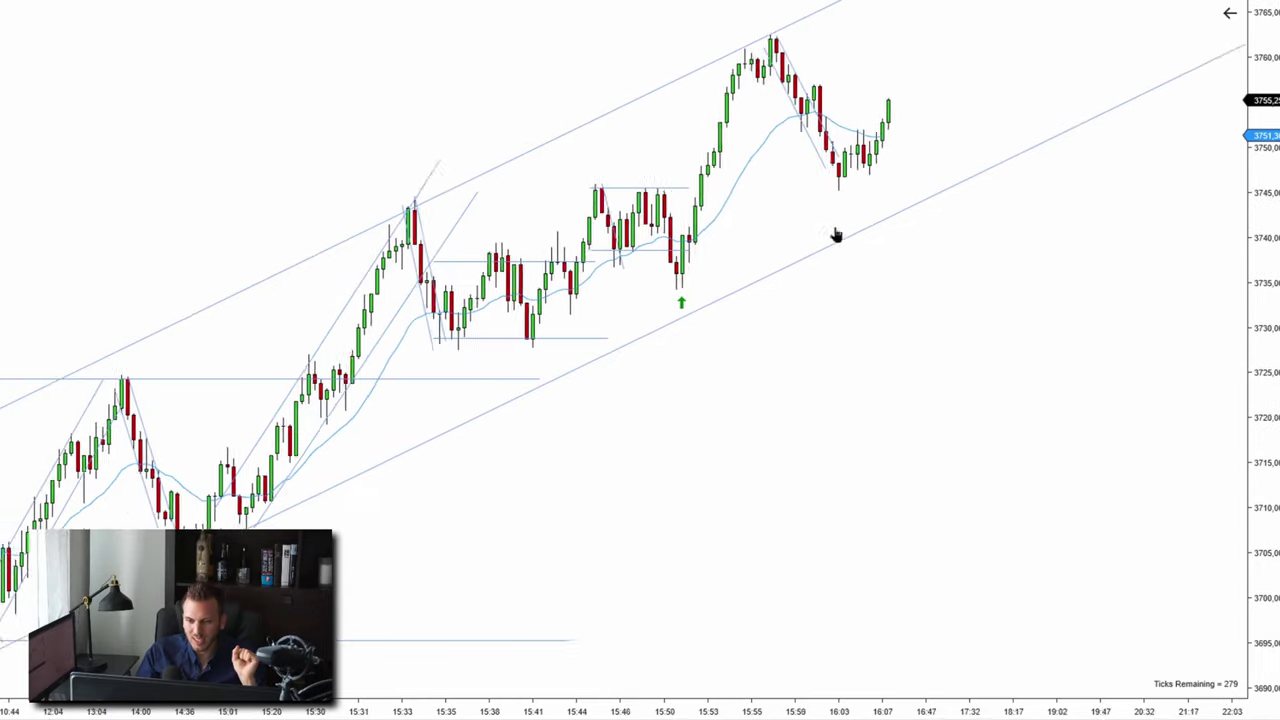
pyautogui.hscroll(-1, 930, 198)
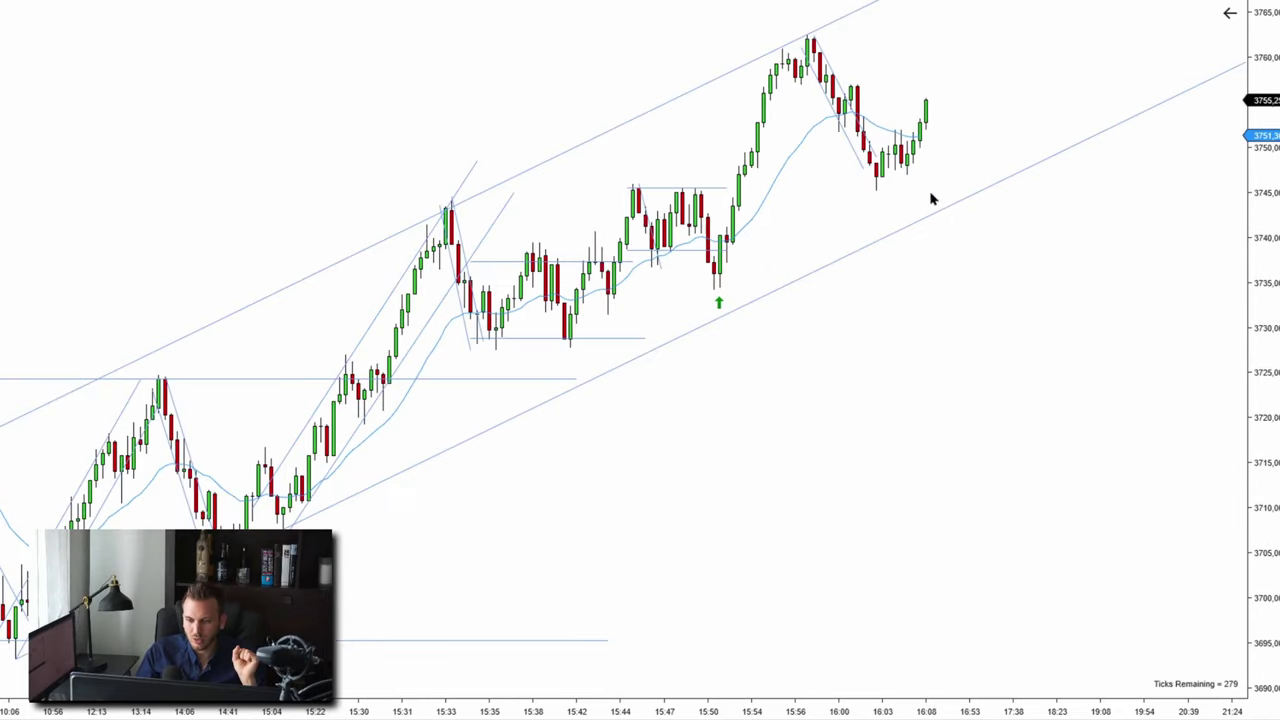
pyautogui.hscroll(-2, 930, 198)
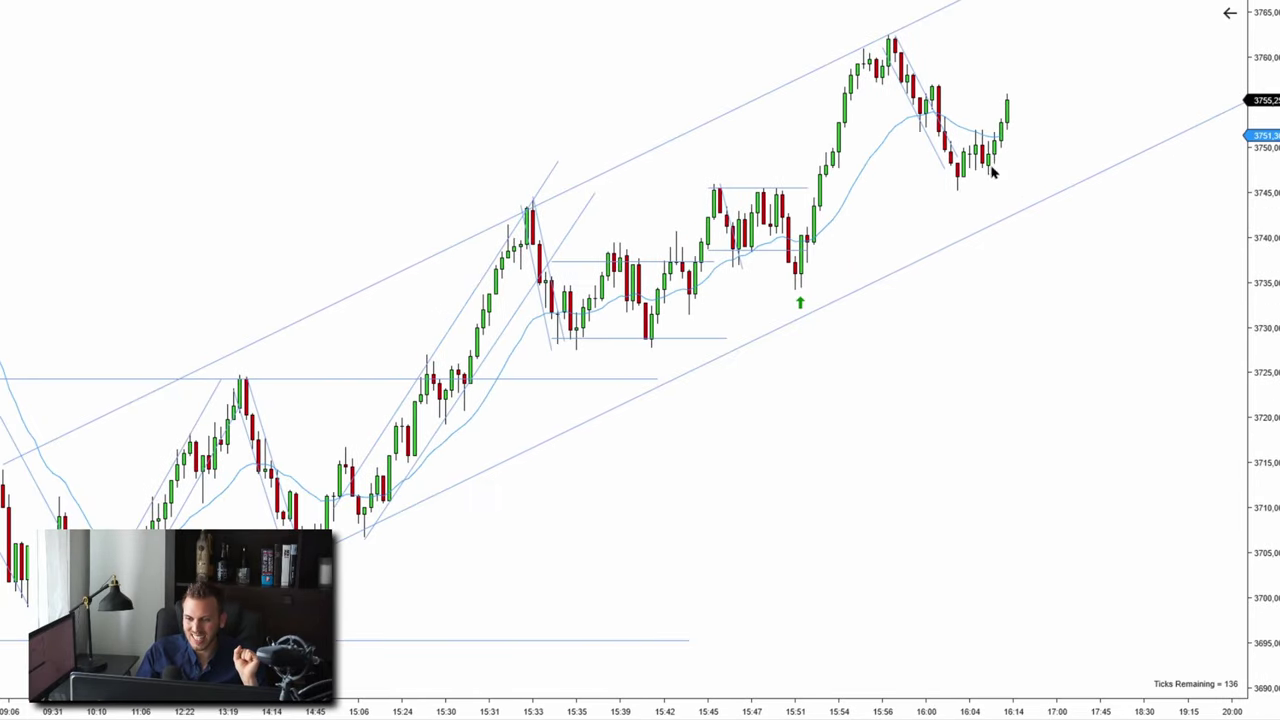
pyautogui.hscroll(-1, 1080, 140)
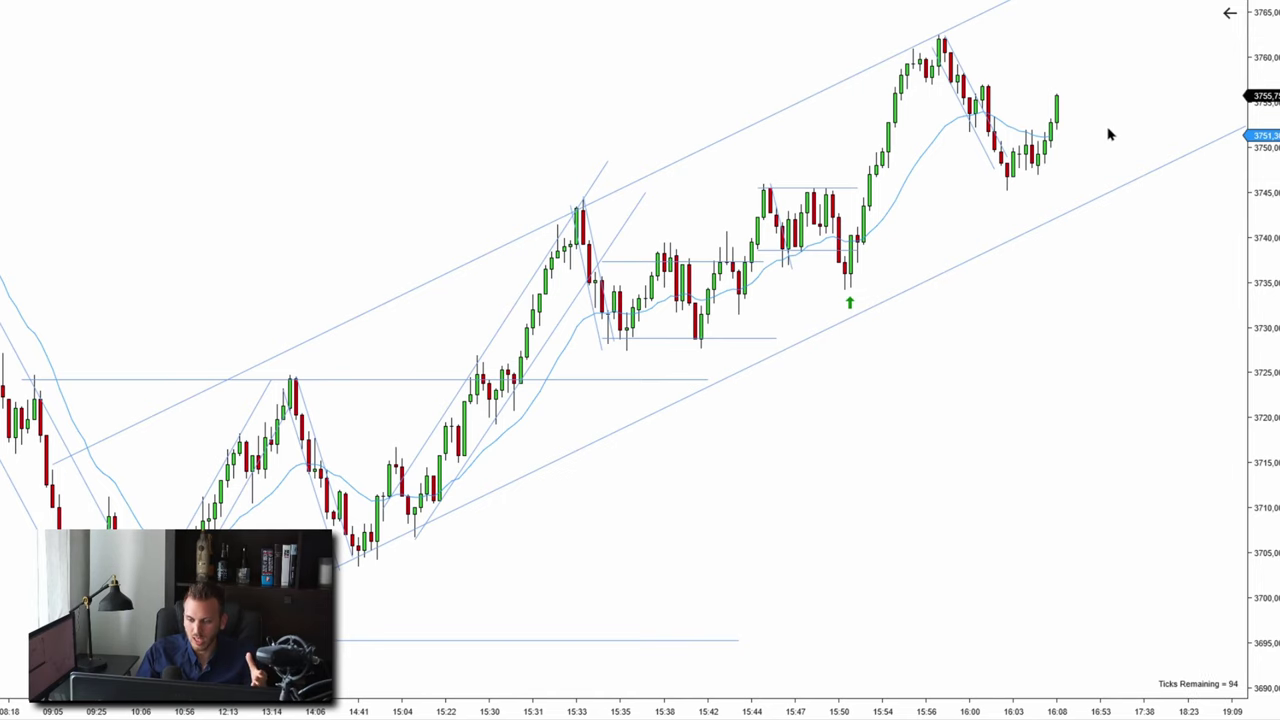
pyautogui.hscroll(-1, 1130, 125)
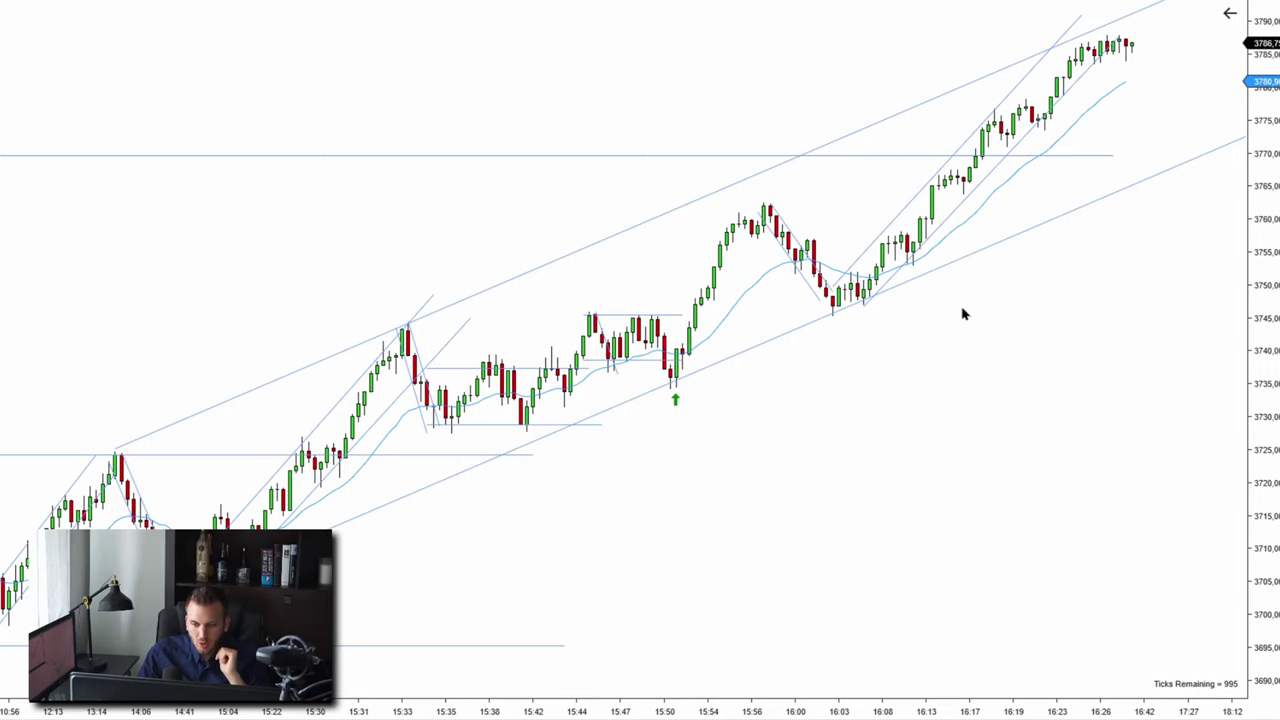
# Step: Examine the rally within the rising channel, from the morning decline of 22 June up to the latest candles near the upper line
pyautogui.scroll(2, 1148, 65)
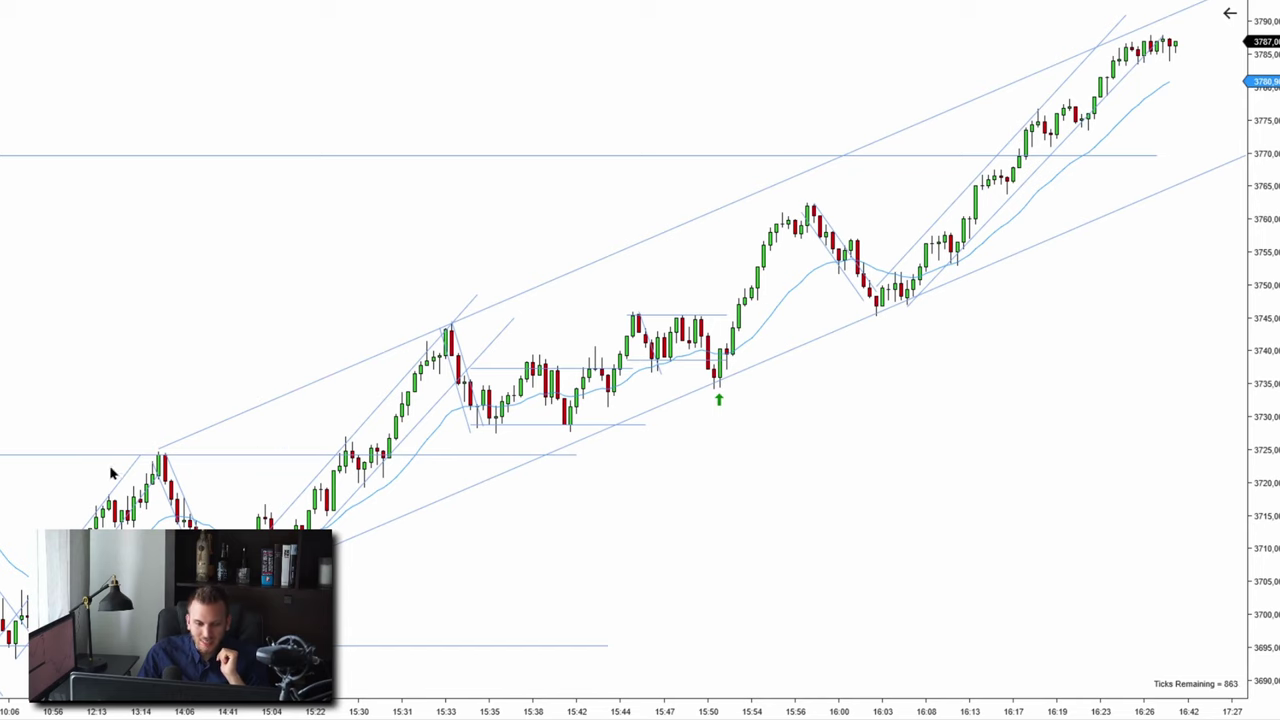
pyautogui.scroll(-2, 737, 194)
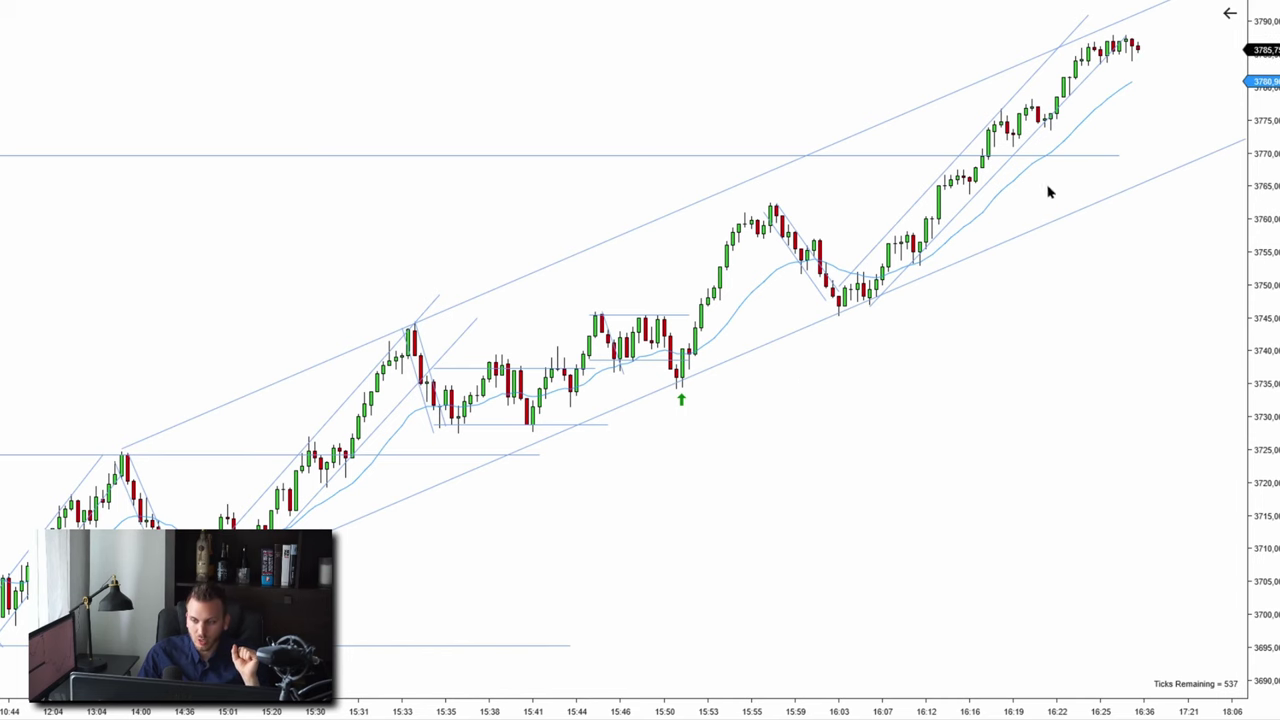
pyautogui.moveTo(503, 255); pyautogui.dragTo(932, 246)
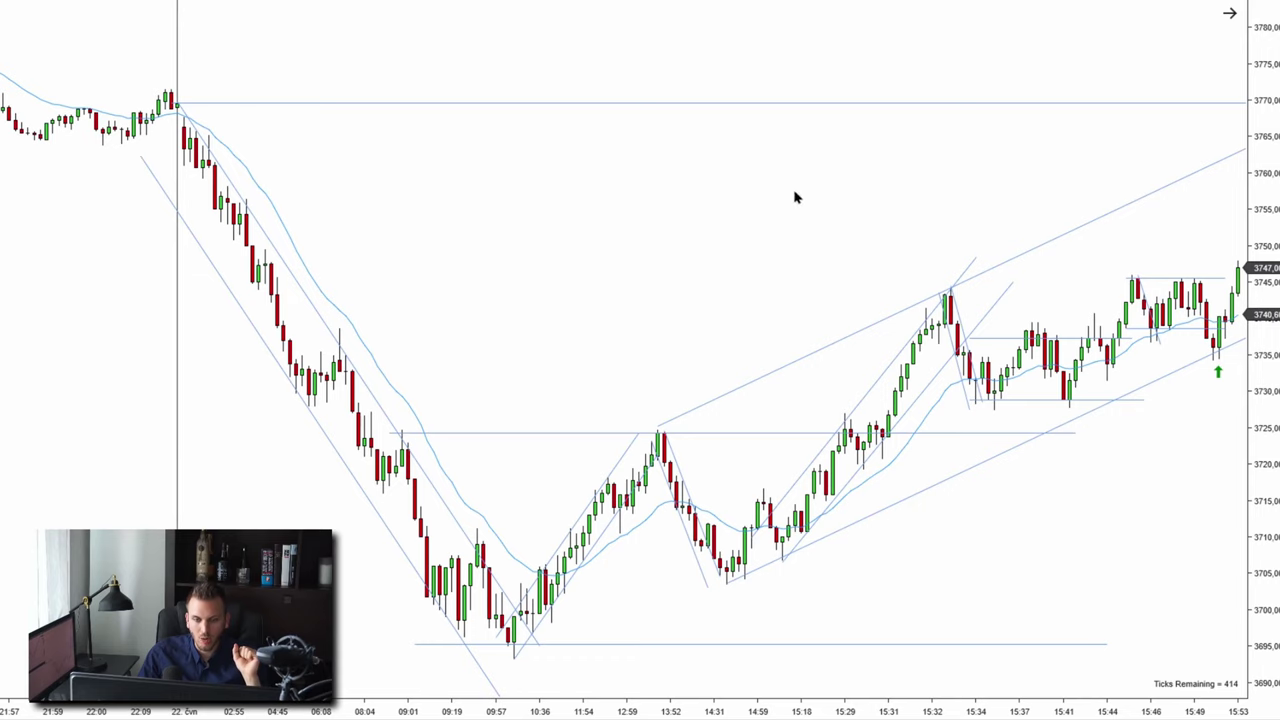
pyautogui.press('End')
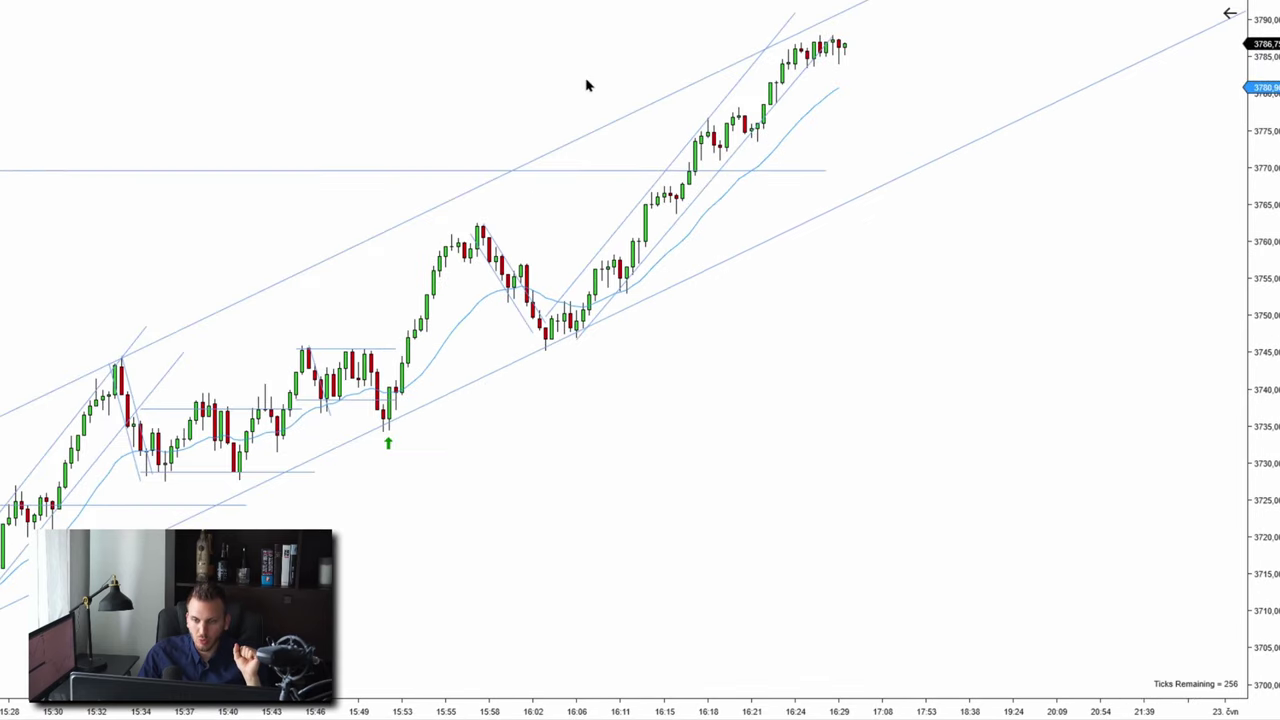
pyautogui.moveTo(589, 83); pyautogui.dragTo(656, 167)
pyautogui.moveTo(783, 427); pyautogui.dragTo(869, 400)
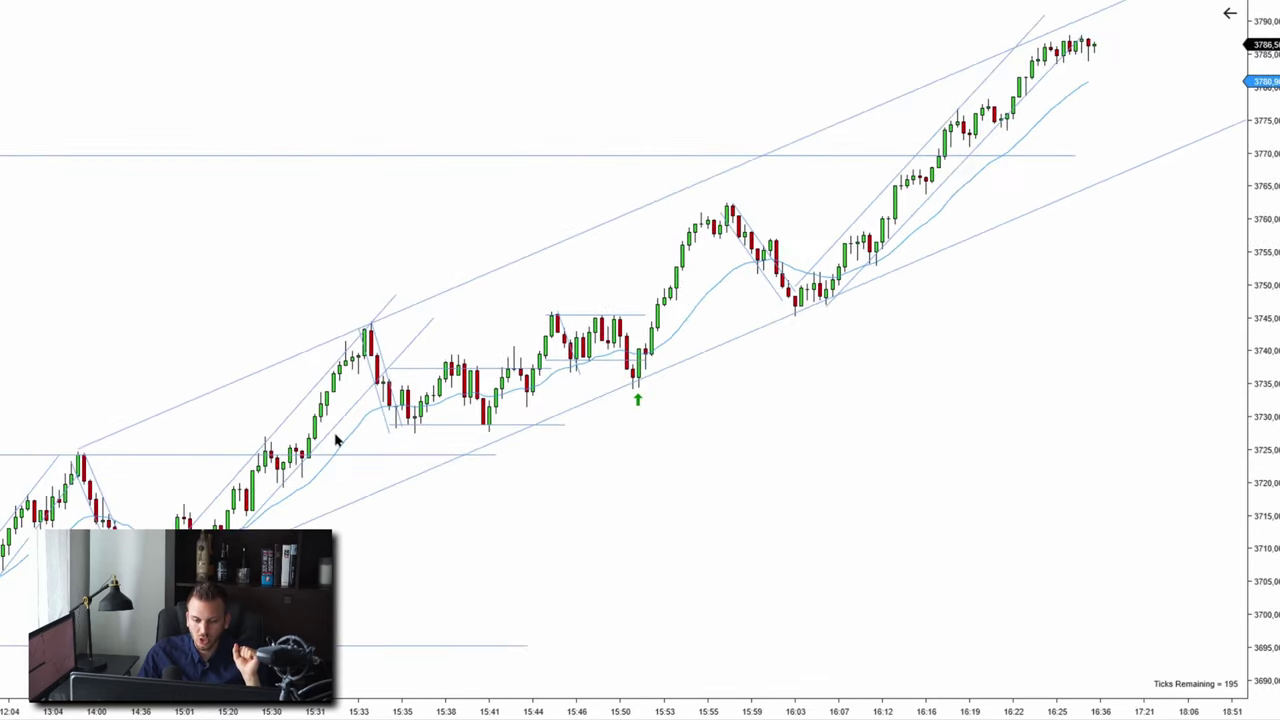
pyautogui.moveTo(1021, 186); pyautogui.dragTo(934, 194)
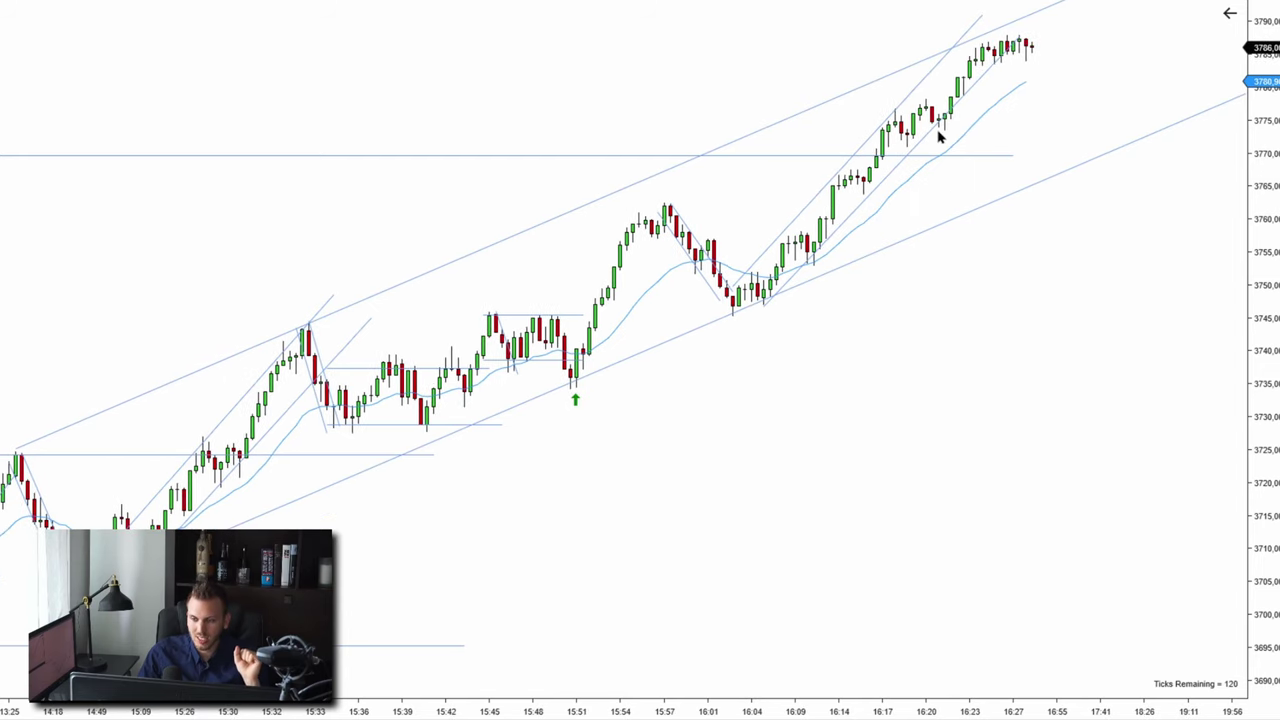
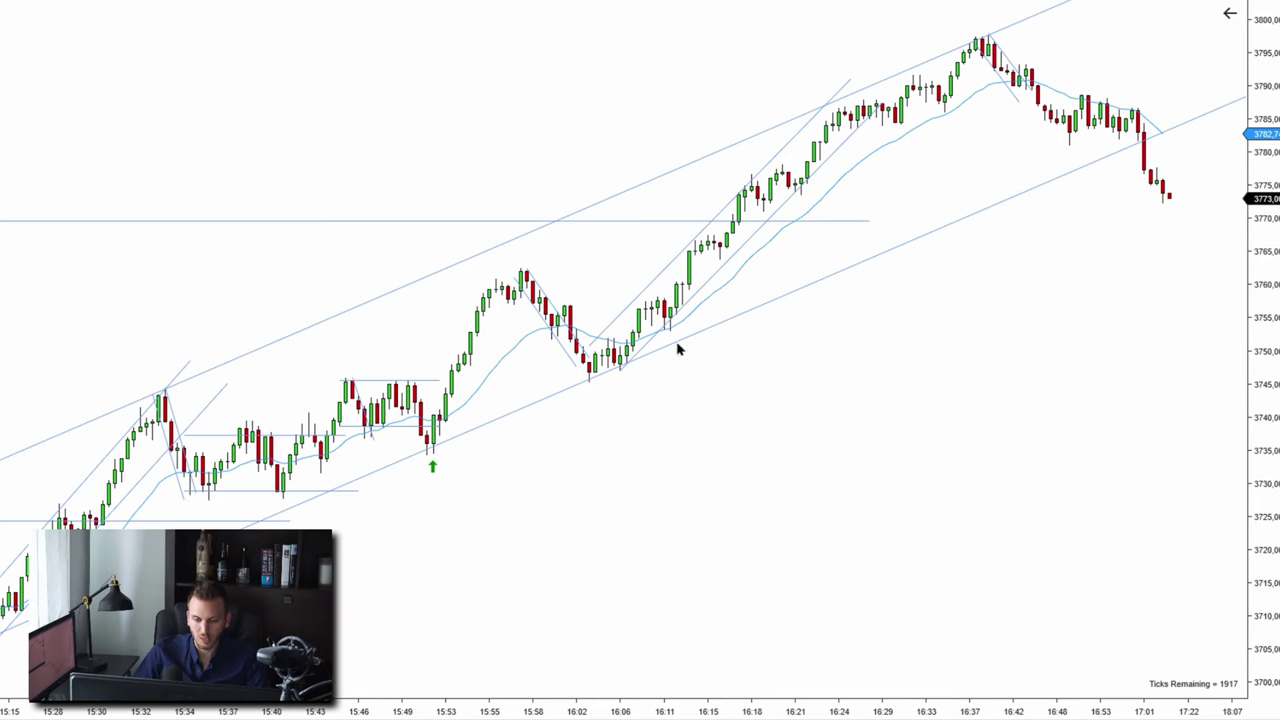
# Step: Examine the break below the rising channel after the 16:38 high and the rebound within the smaller channel
pyautogui.scroll(2, 677, 346)
pyautogui.scroll(-3, 877, 362)
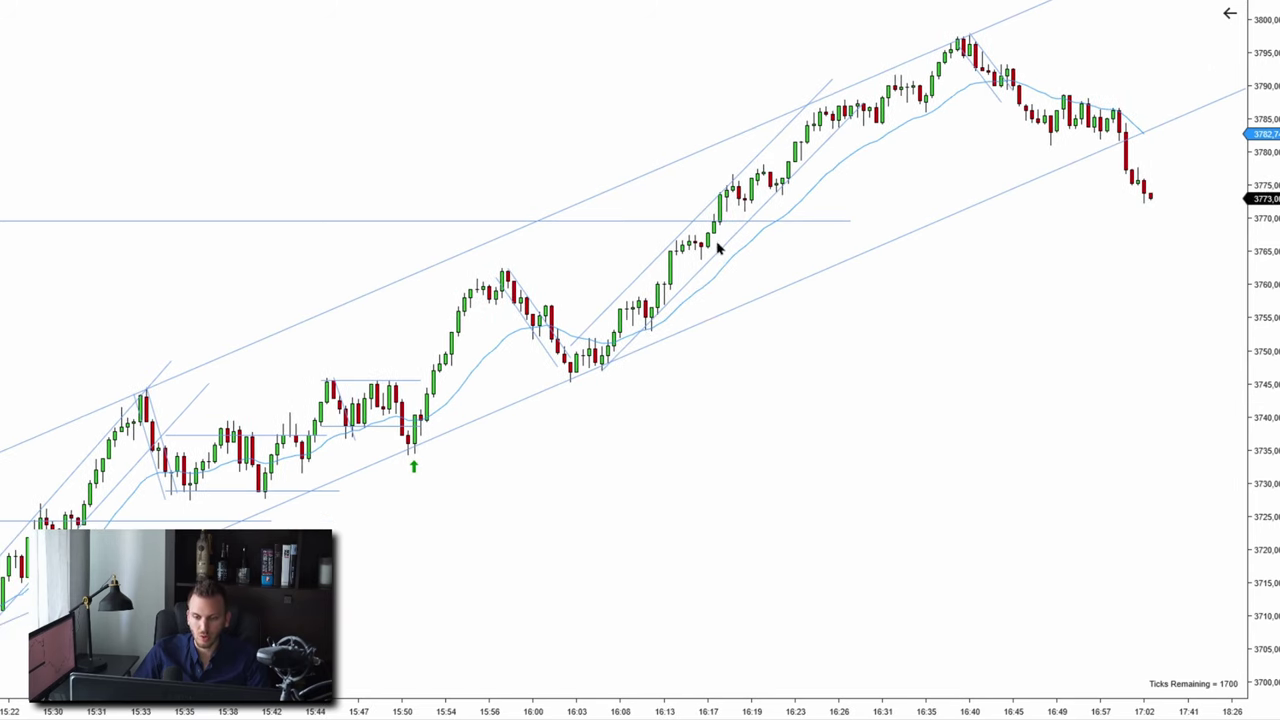
pyautogui.scroll(-4, 925, 140)
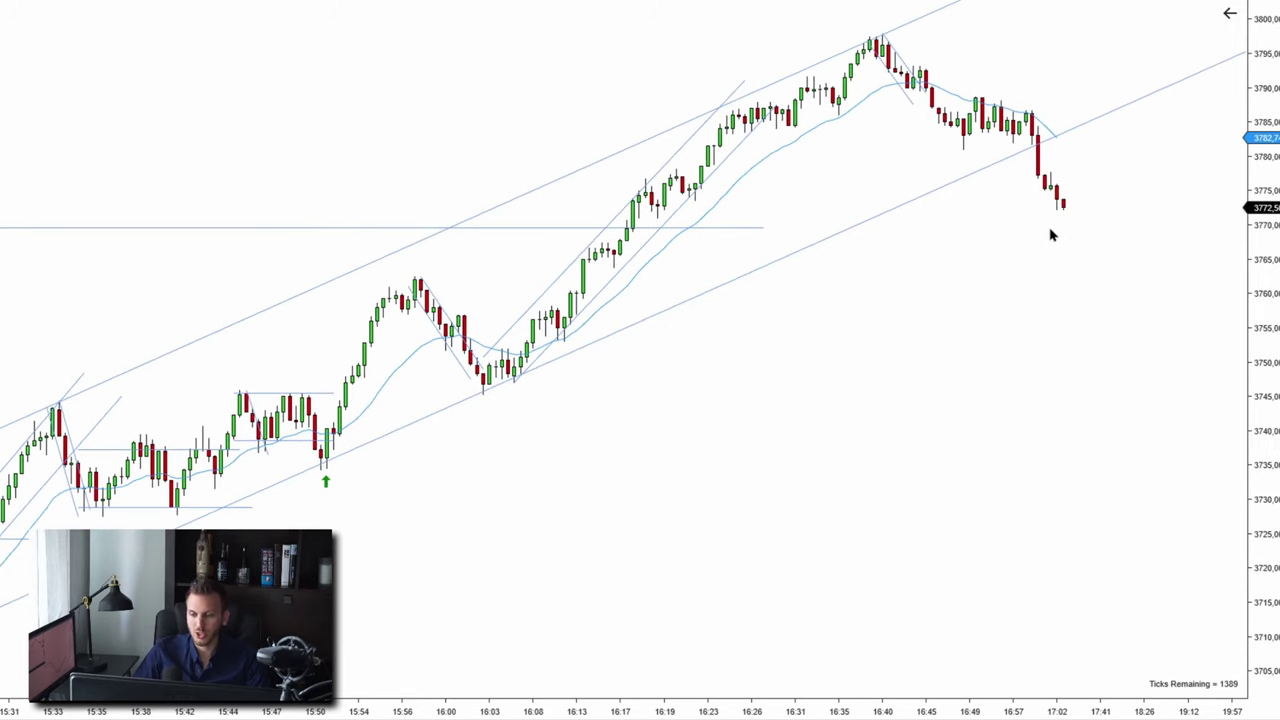
pyautogui.scroll(6, 997, 285)
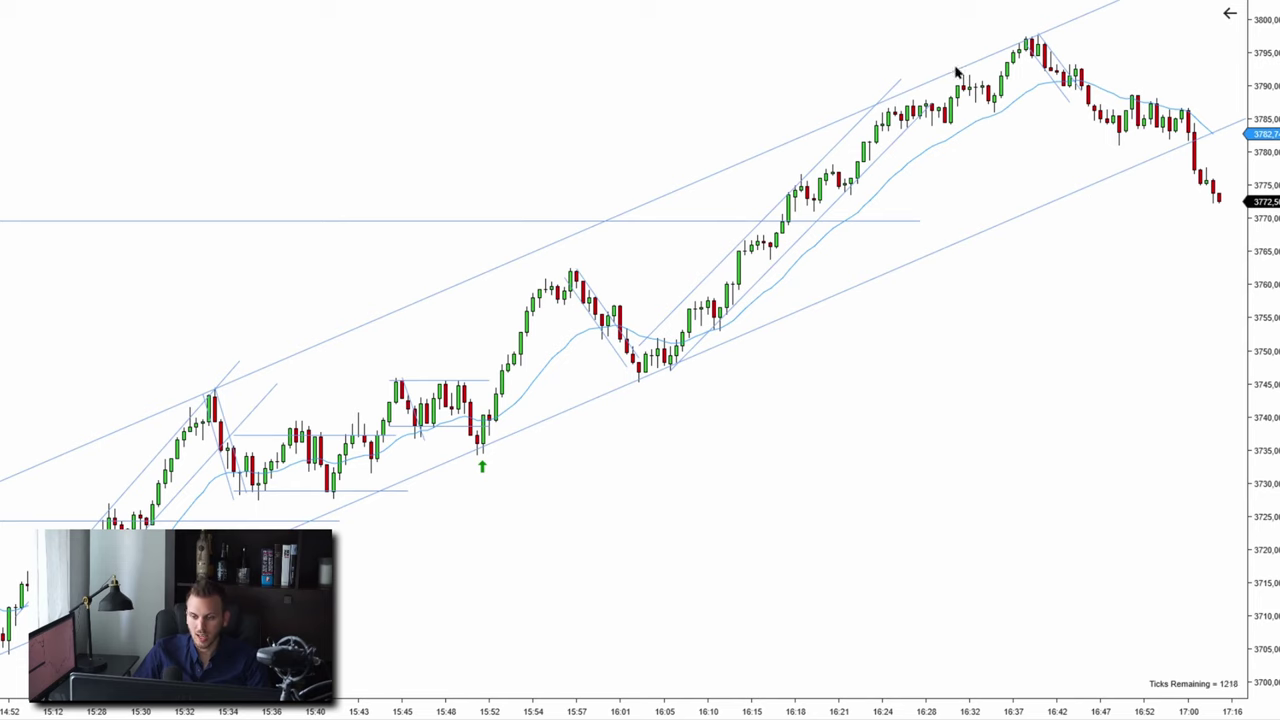
pyautogui.scroll(-5, 1151, 229)
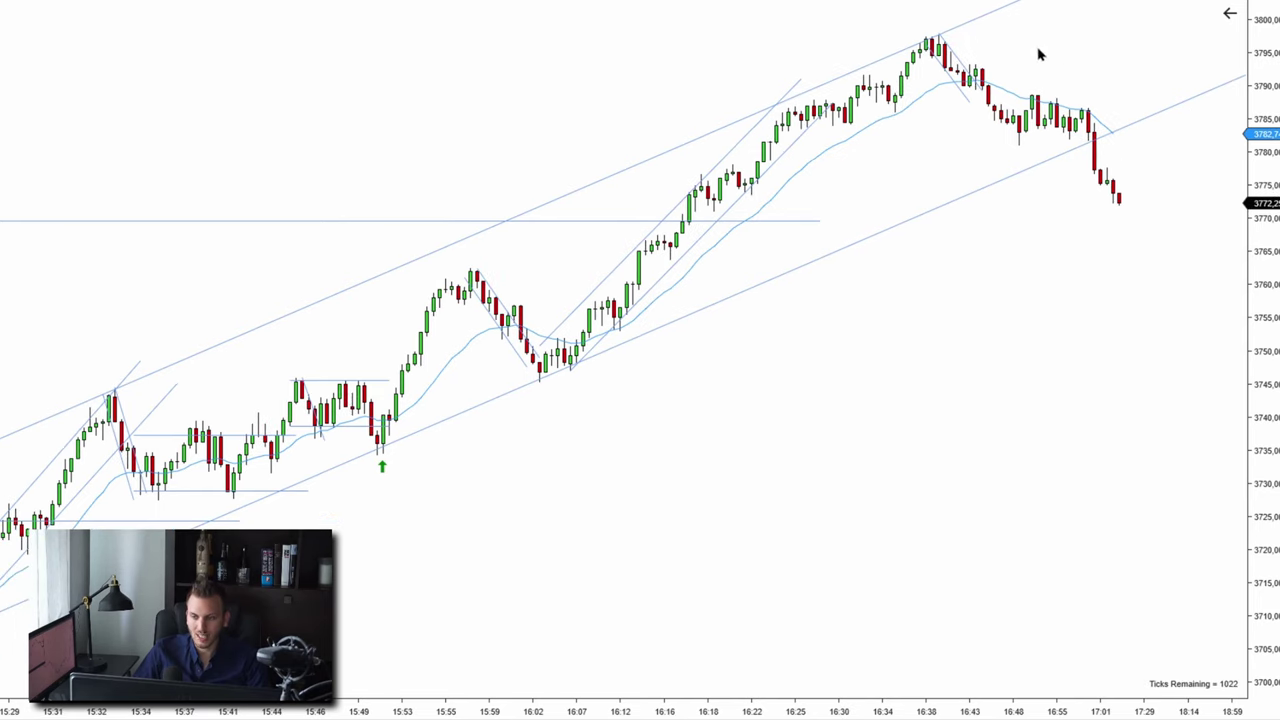
pyautogui.scroll(-2, 1062, 170)
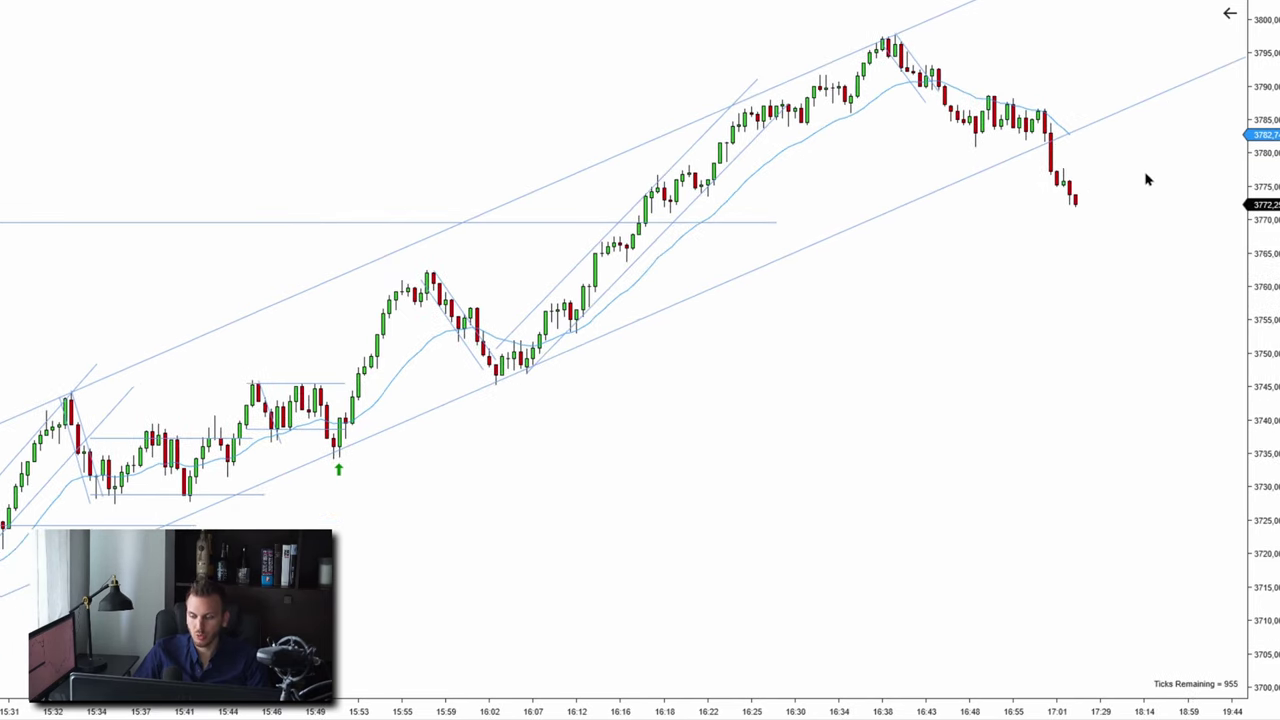
pyautogui.scroll(-2, 1147, 179)
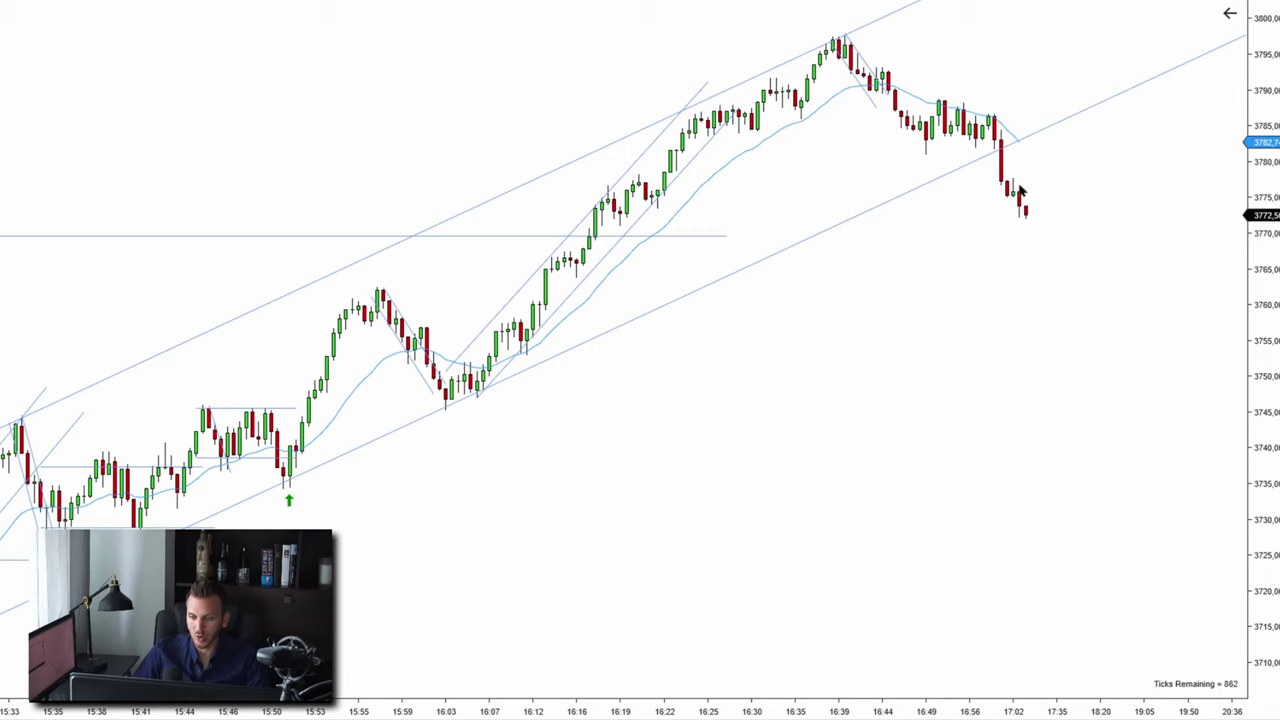
pyautogui.moveTo(1050, 288); pyautogui.dragTo(1113, 118)
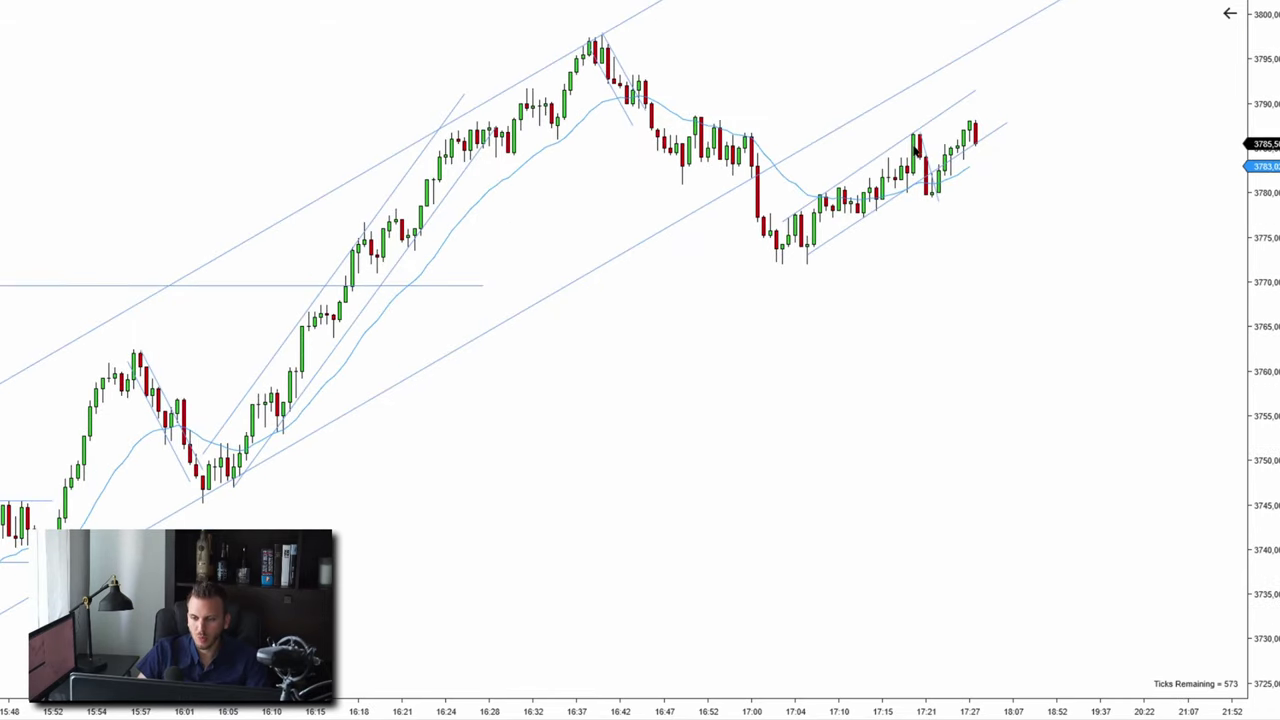
pyautogui.moveTo(1000, 194); pyautogui.dragTo(986, 195)
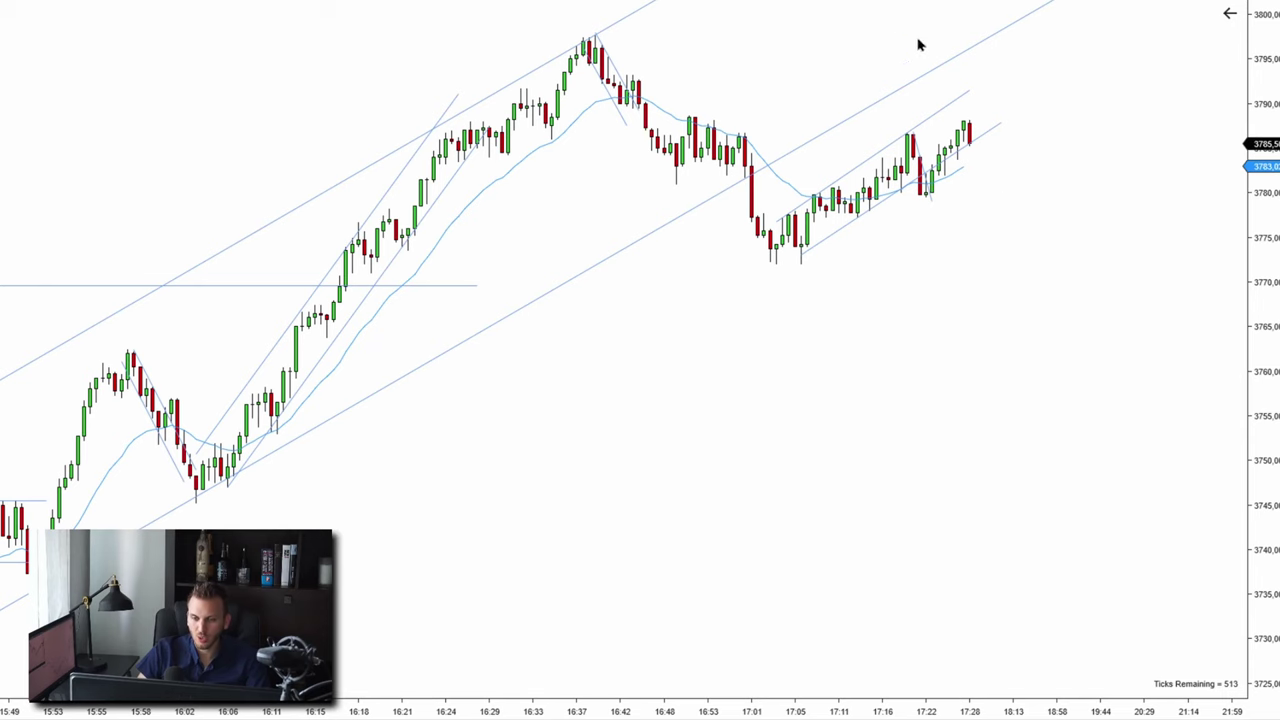
pyautogui.moveTo(840, 77); pyautogui.dragTo(755, 101)
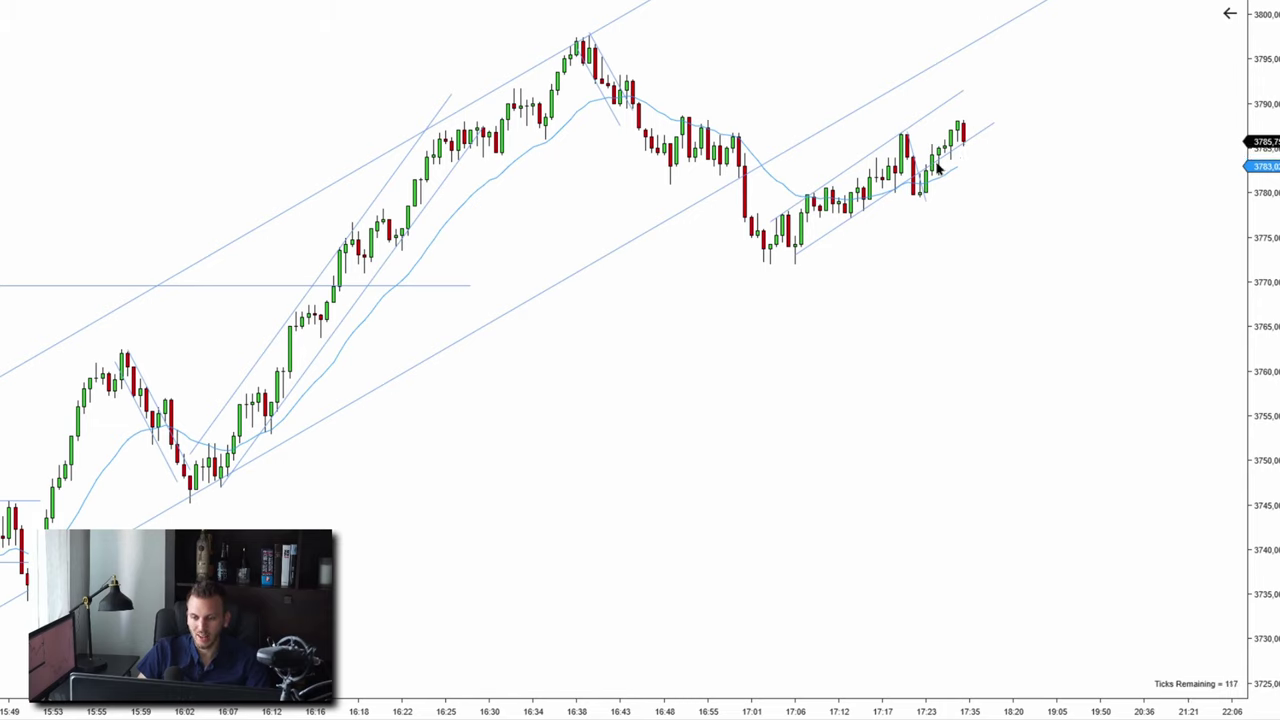
# Step: Draw a nearly horizontal arrow line through the swing high near 16:40, extending it to just before the latest candles
pyautogui.scroll(1, 985, 238)
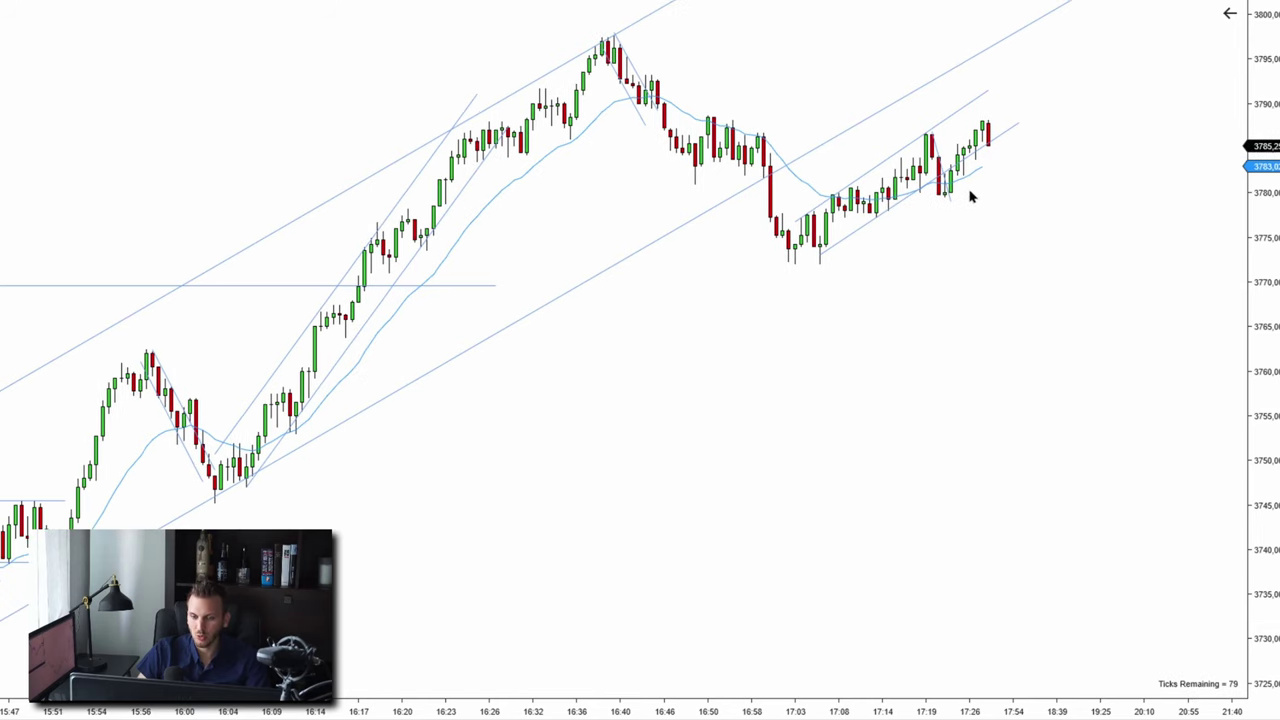
pyautogui.moveTo(439, 38); pyautogui.dragTo(605, 44)
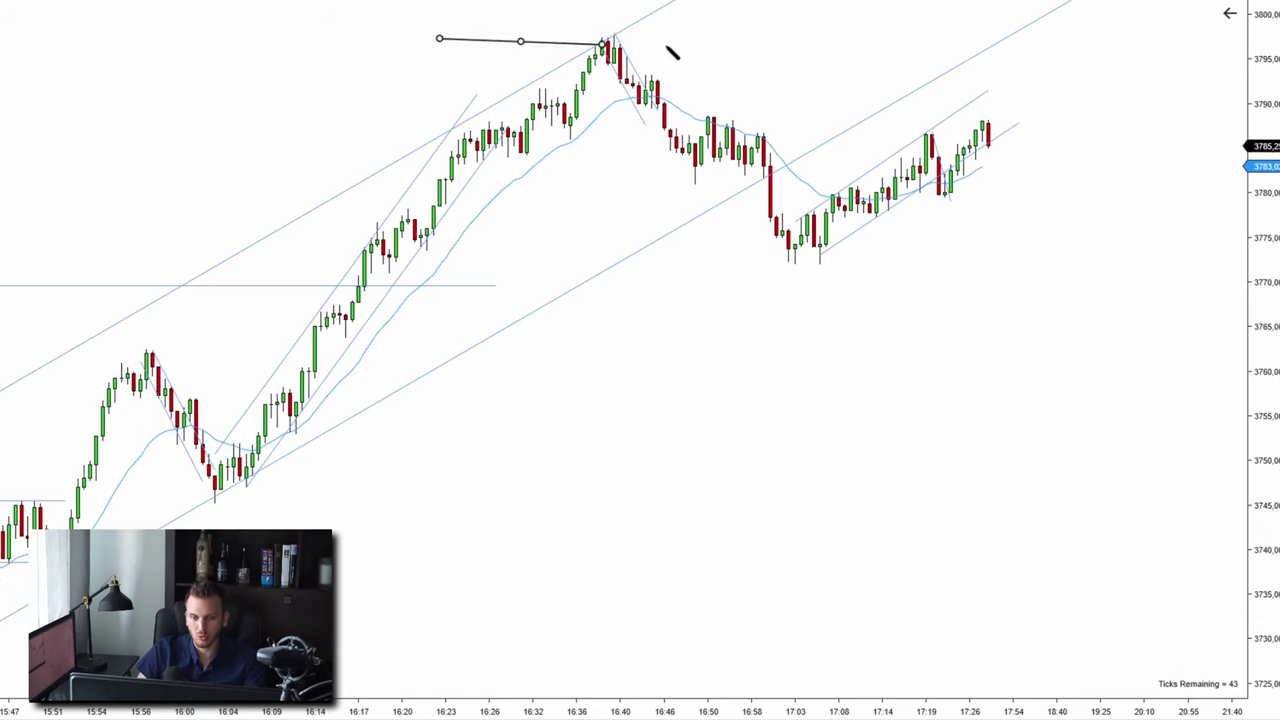
pyautogui.click(957, 37)
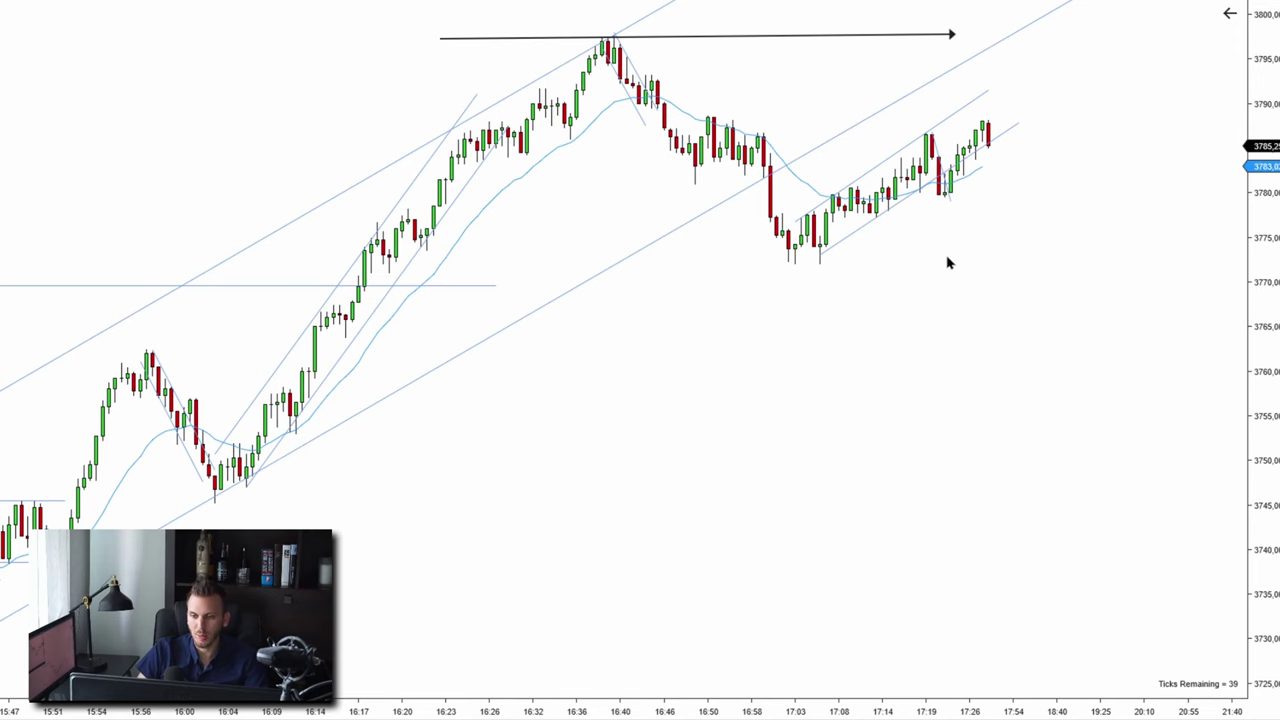
pyautogui.scroll(2, 950, 258)
pyautogui.moveTo(643, 432); pyautogui.dragTo(759, 188)
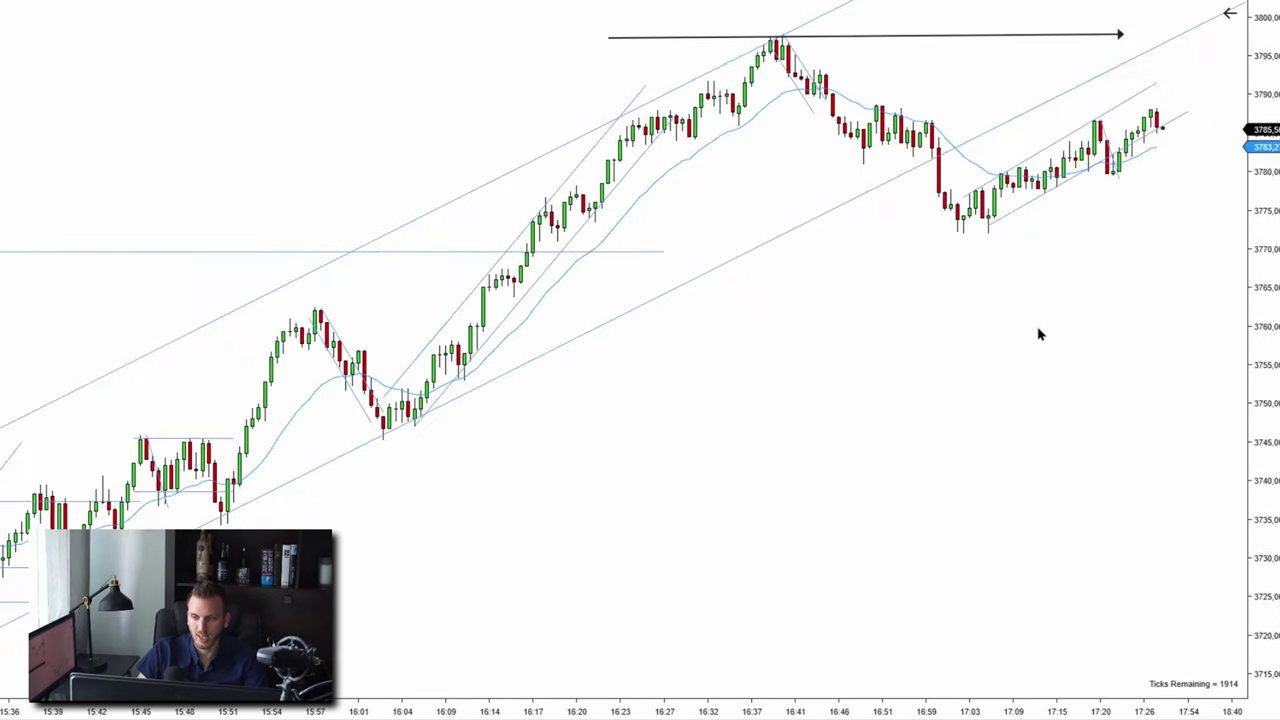
# Step: Raise the new long position's sell limit target to 3783.50 and move its sell stop to the 3768.75 entry price
pyautogui.scroll(-1, 1030, 322)
pyautogui.scroll(-2, 1060, 280)
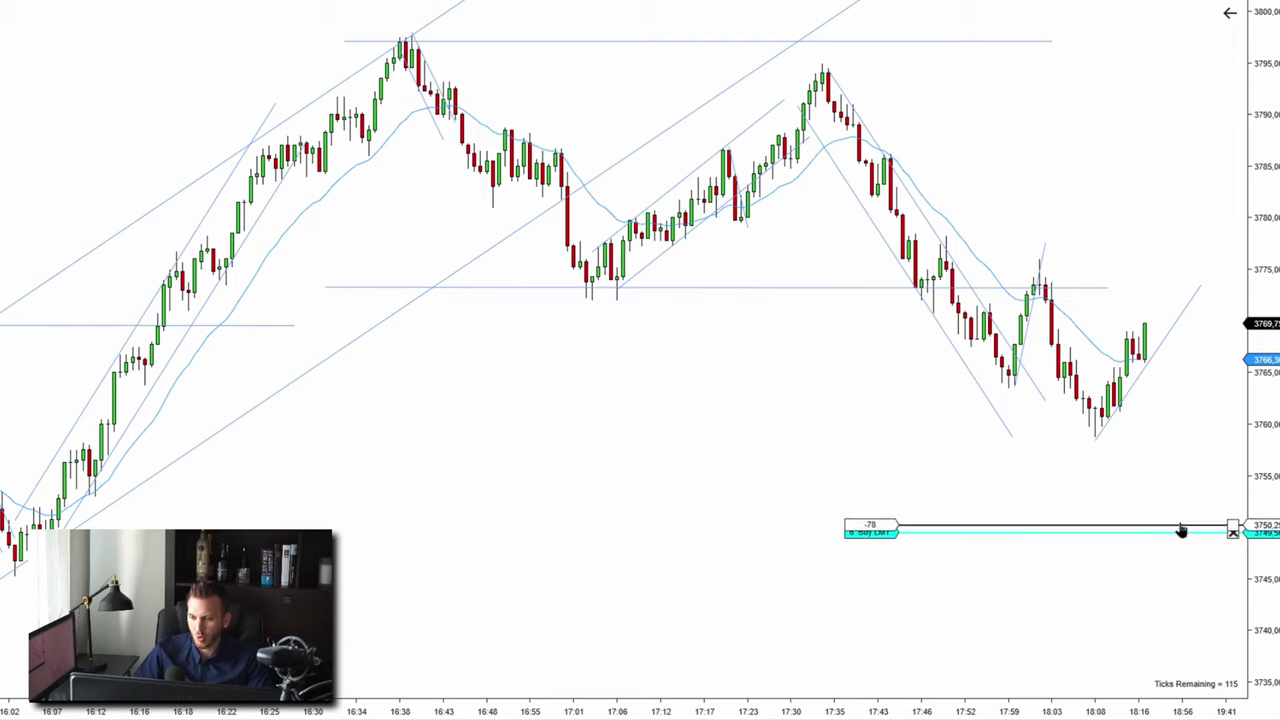
pyautogui.moveTo(1177, 530); pyautogui.dragTo(1162, 229)
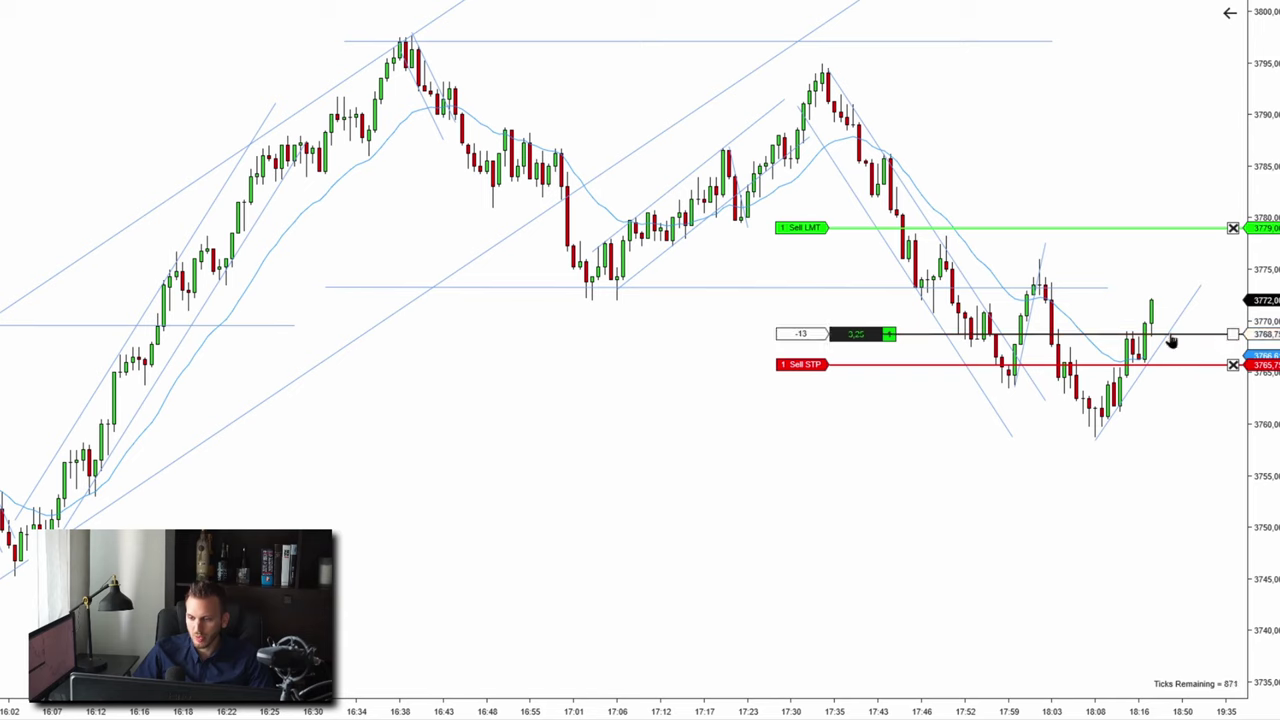
pyautogui.moveTo(1157, 228); pyautogui.dragTo(1154, 182)
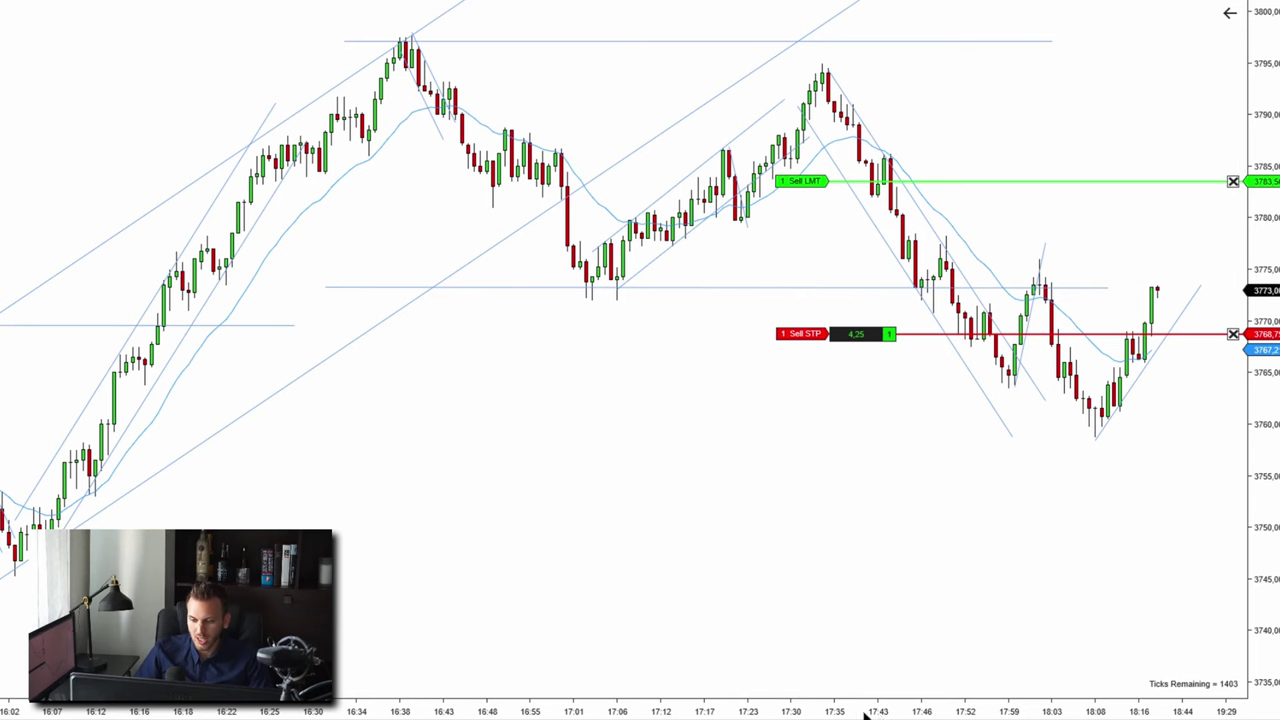
# Step: Review the new long trade's stop and target against the earlier rising channel and the two swing highs near 3795
pyautogui.scroll(15, 866, 712)
pyautogui.scroll(5, 878, 470)
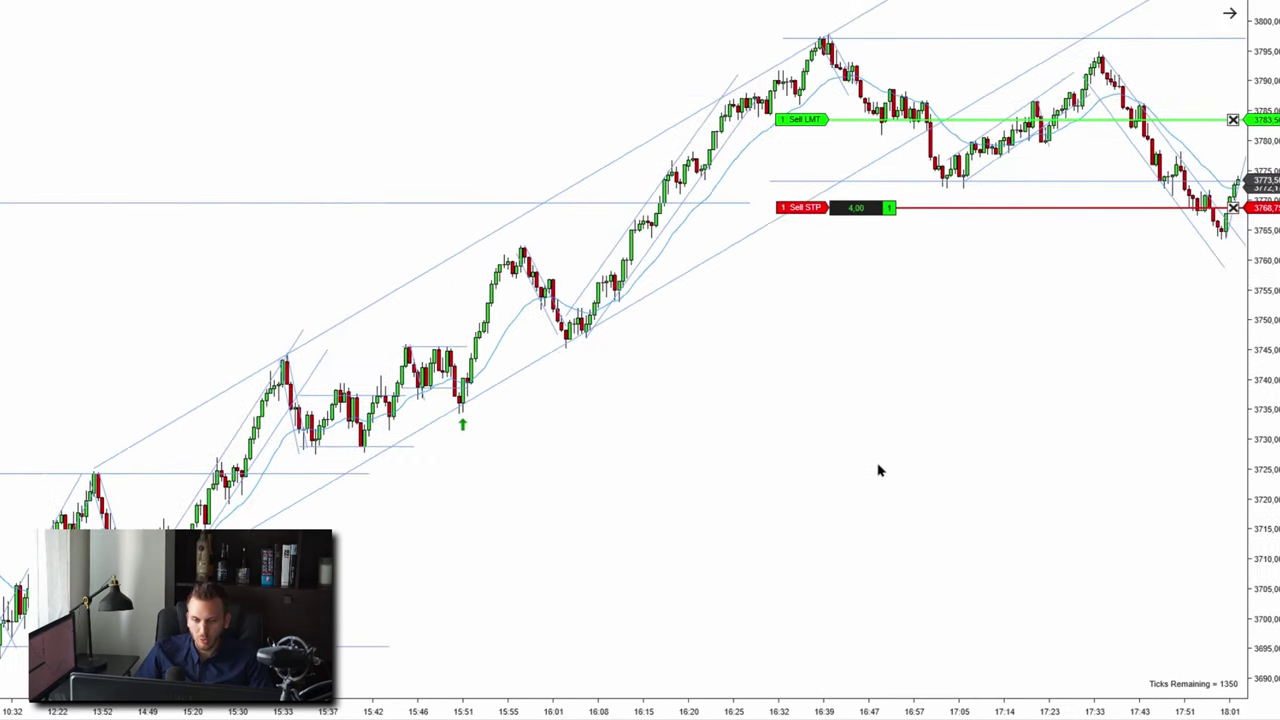
pyautogui.moveTo(1022, 343); pyautogui.dragTo(983, 340)
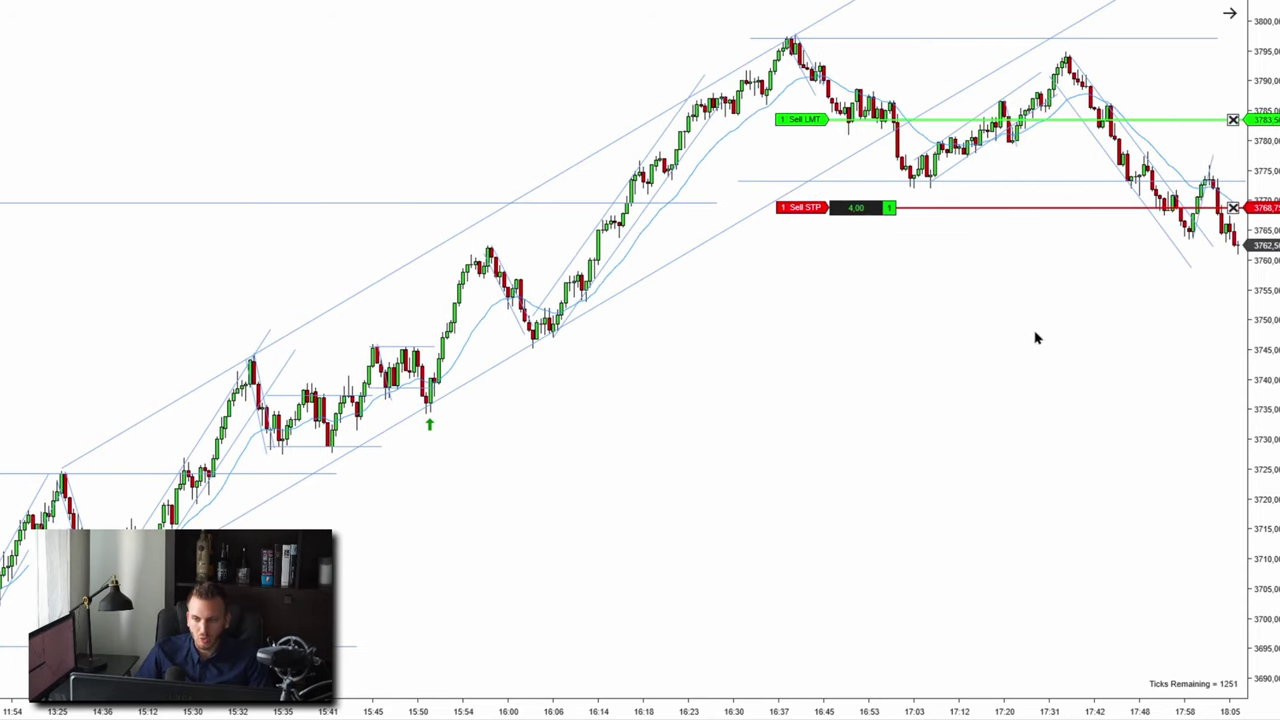
pyautogui.scroll(-5, 1036, 338)
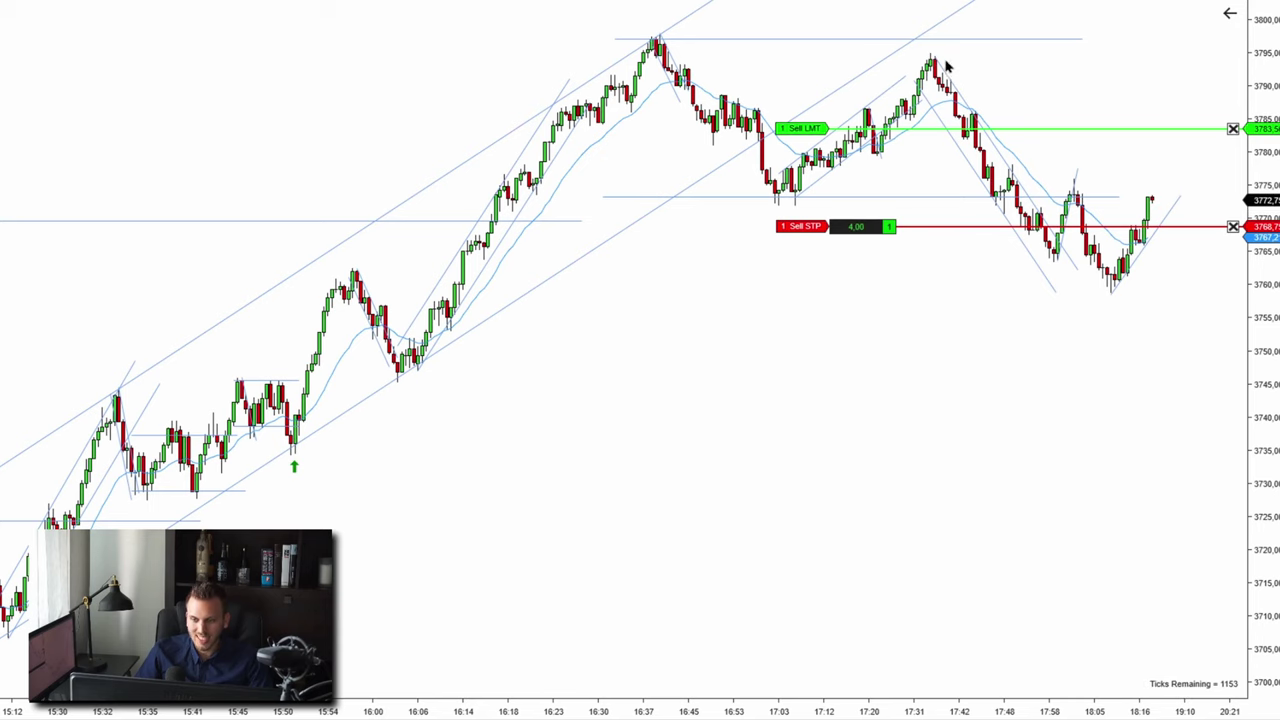
pyautogui.scroll(4, 731, 403)
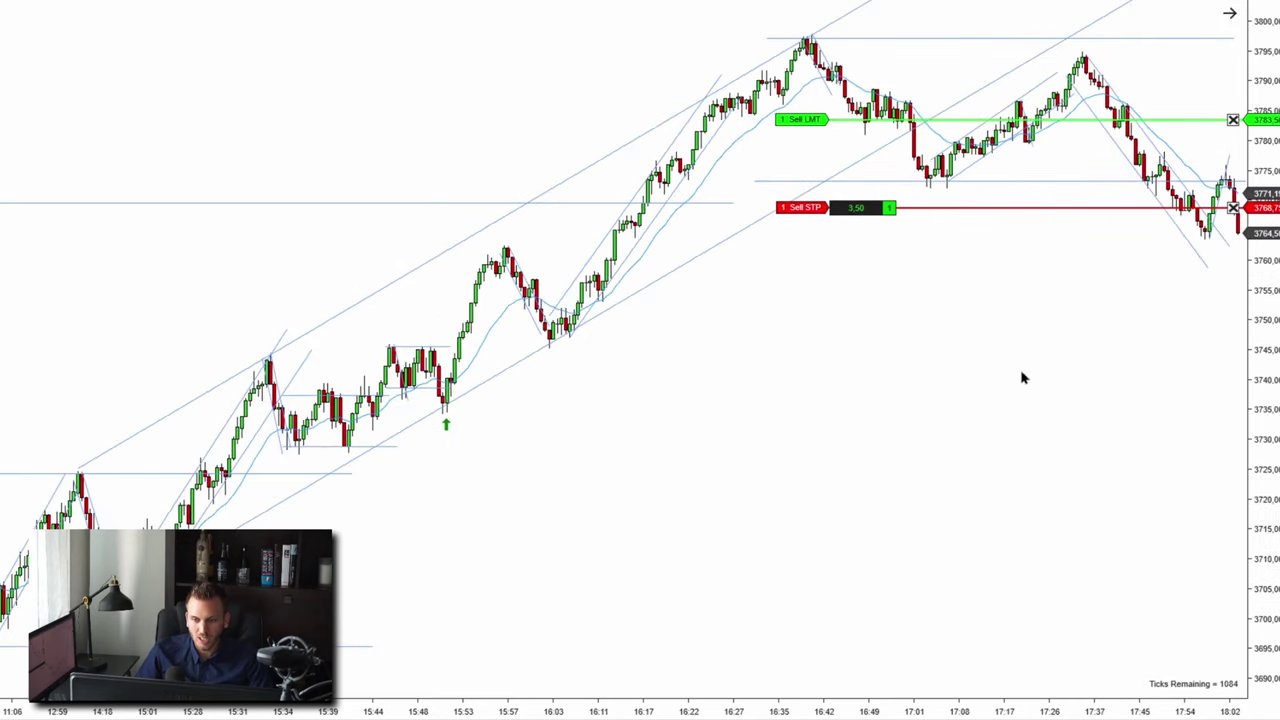
pyautogui.scroll(-3, 702, 120)
pyautogui.scroll(-1, 1030, 95)
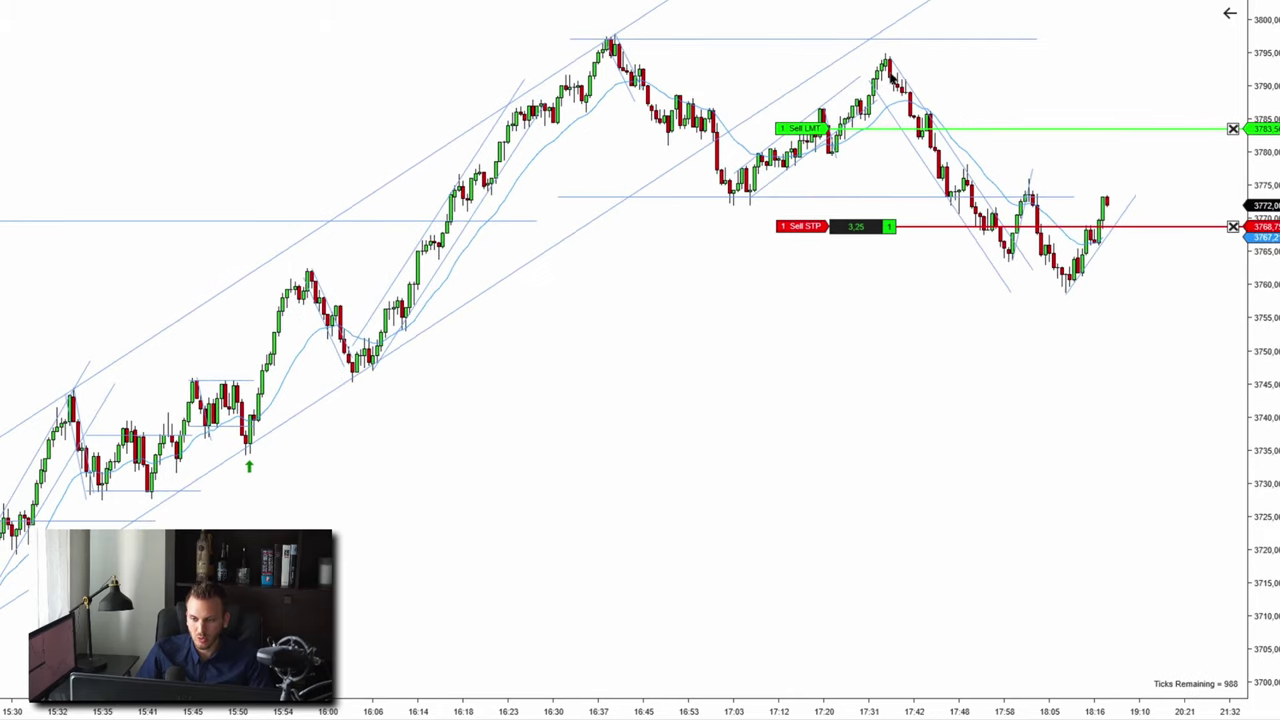
# Step: Draw a short arrow pointing to the latest swing low near 18:08, just below 3760
pyautogui.scroll(3, 826, 591)
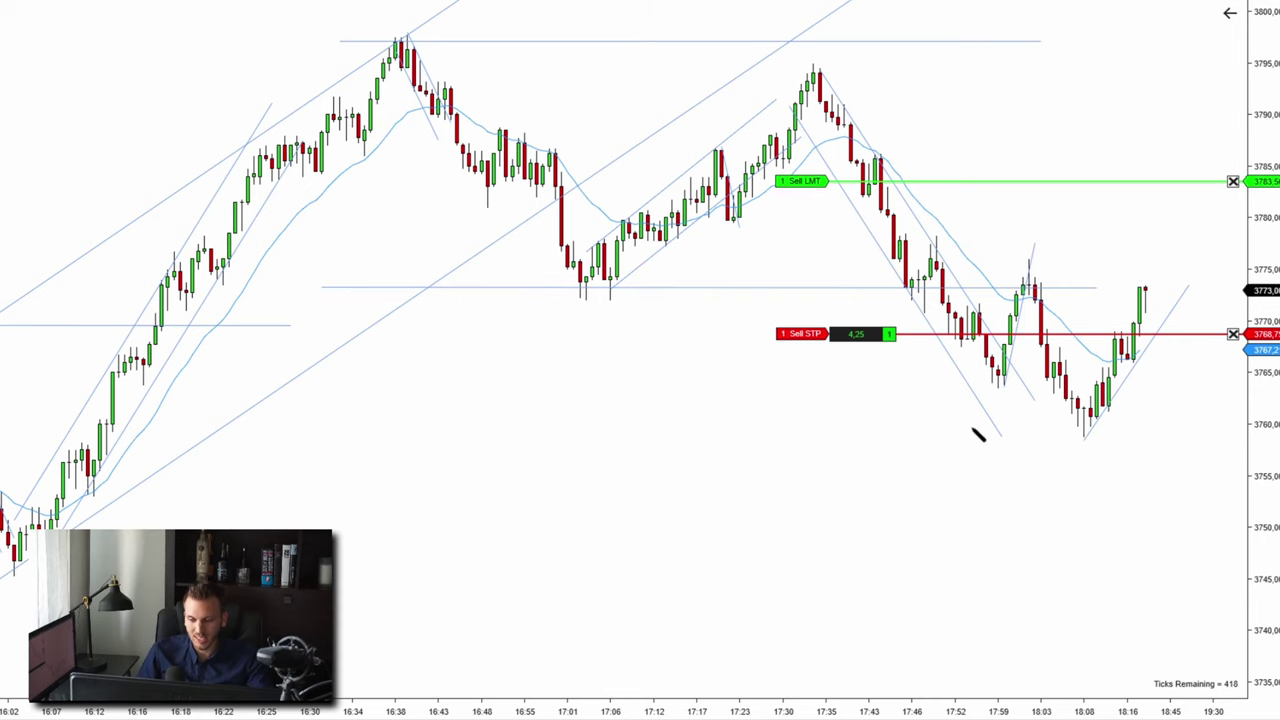
pyautogui.moveTo(975, 428); pyautogui.dragTo(1067, 430)
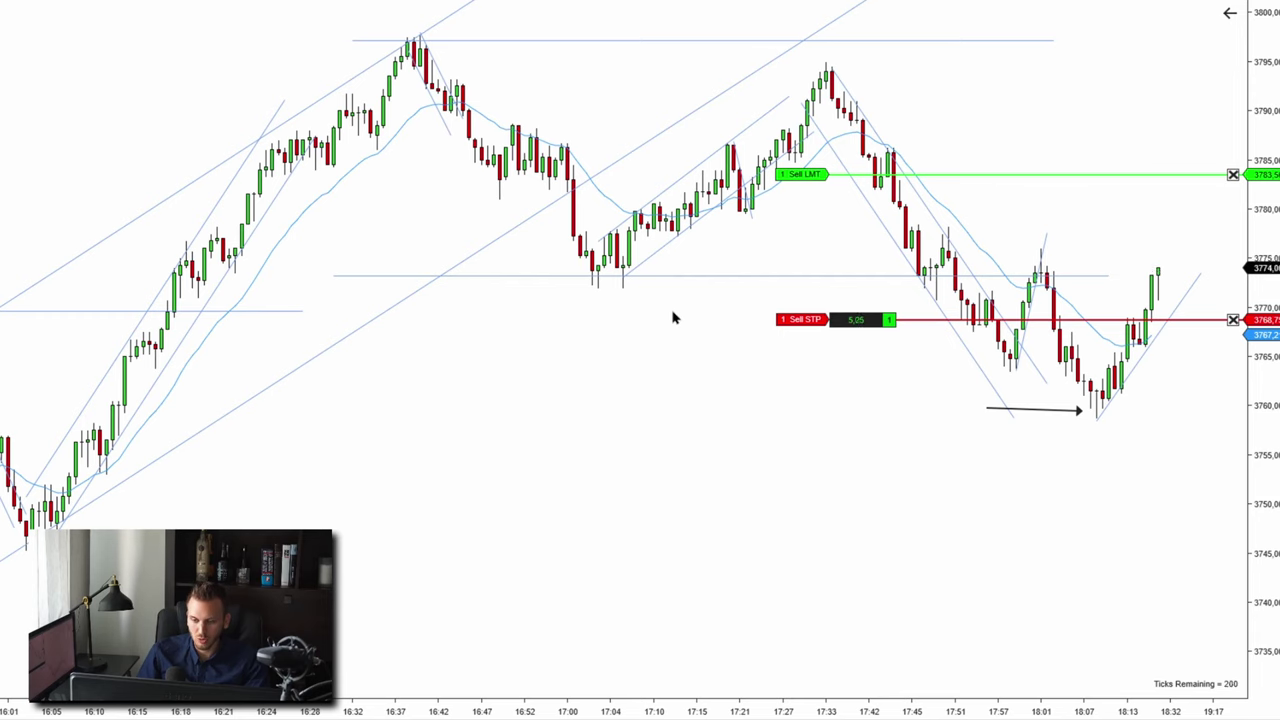
pyautogui.scroll(-5, 674, 317)
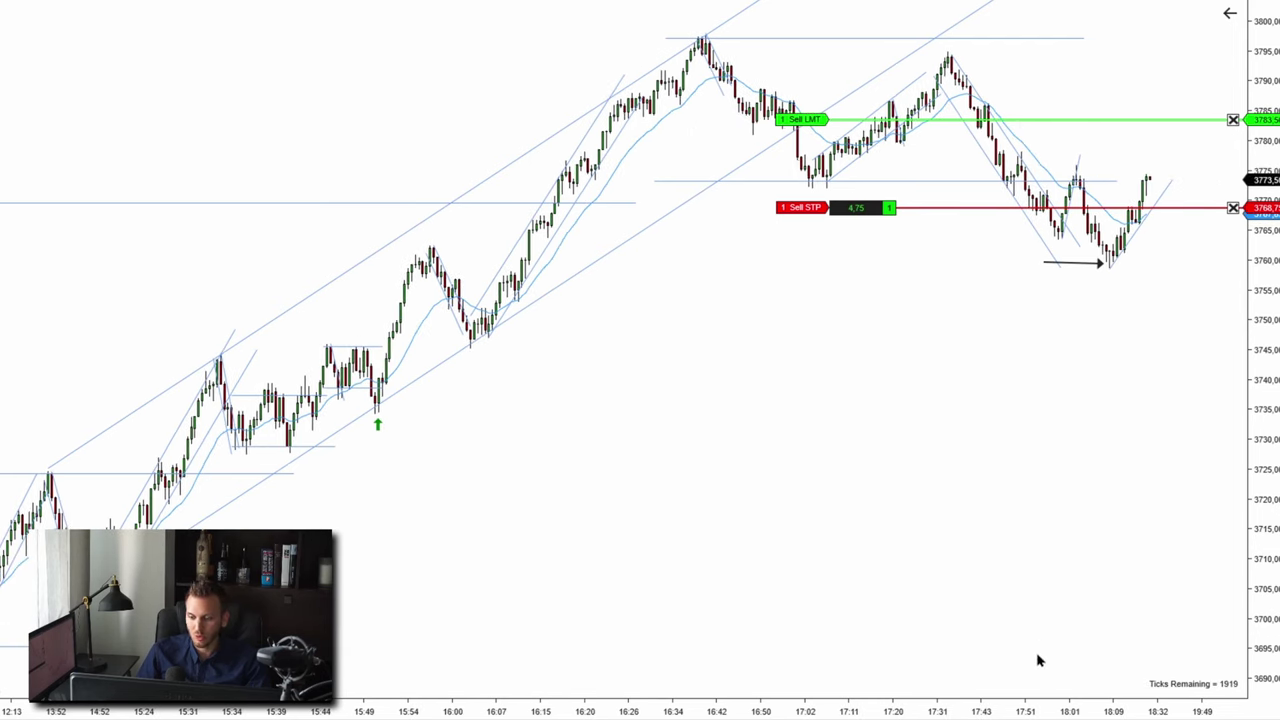
# Step: Move the green up-arrow entry marker from the earlier trade to just below the new long trade's entry candle
pyautogui.scroll(3, 620, 712)
pyautogui.scroll(-4, 1091, 707)
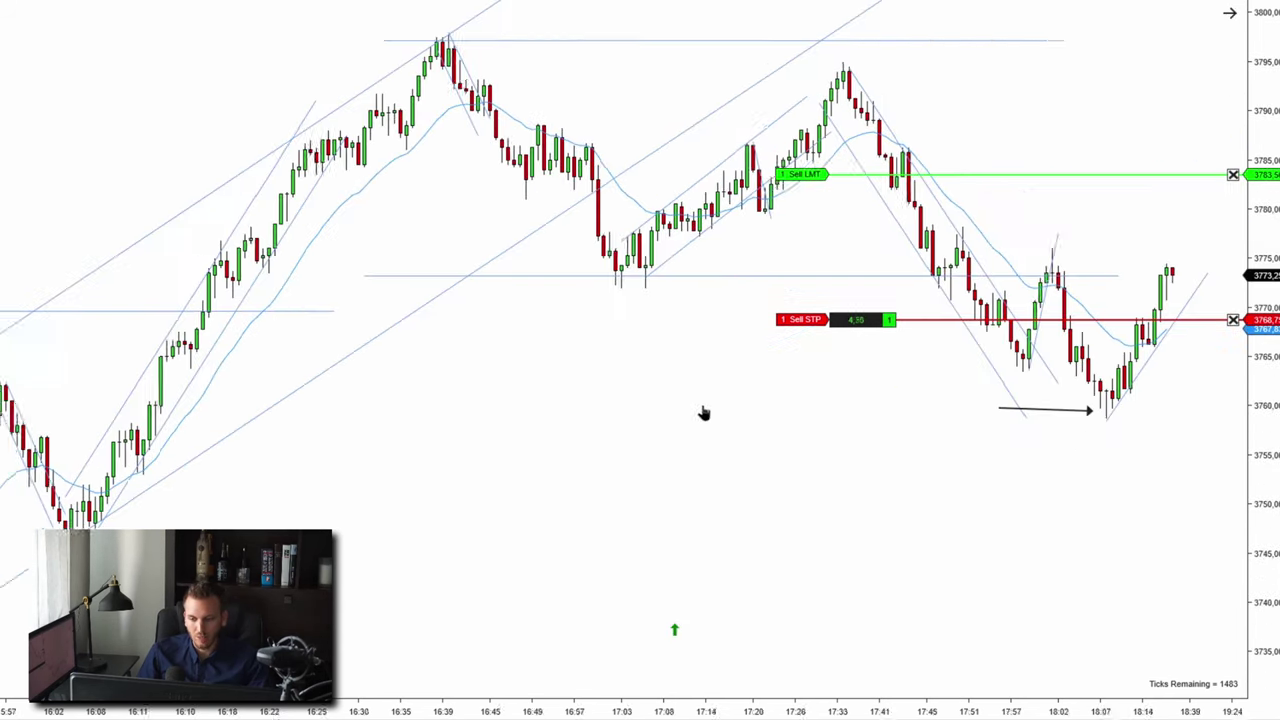
pyautogui.scroll(5, 914, 551)
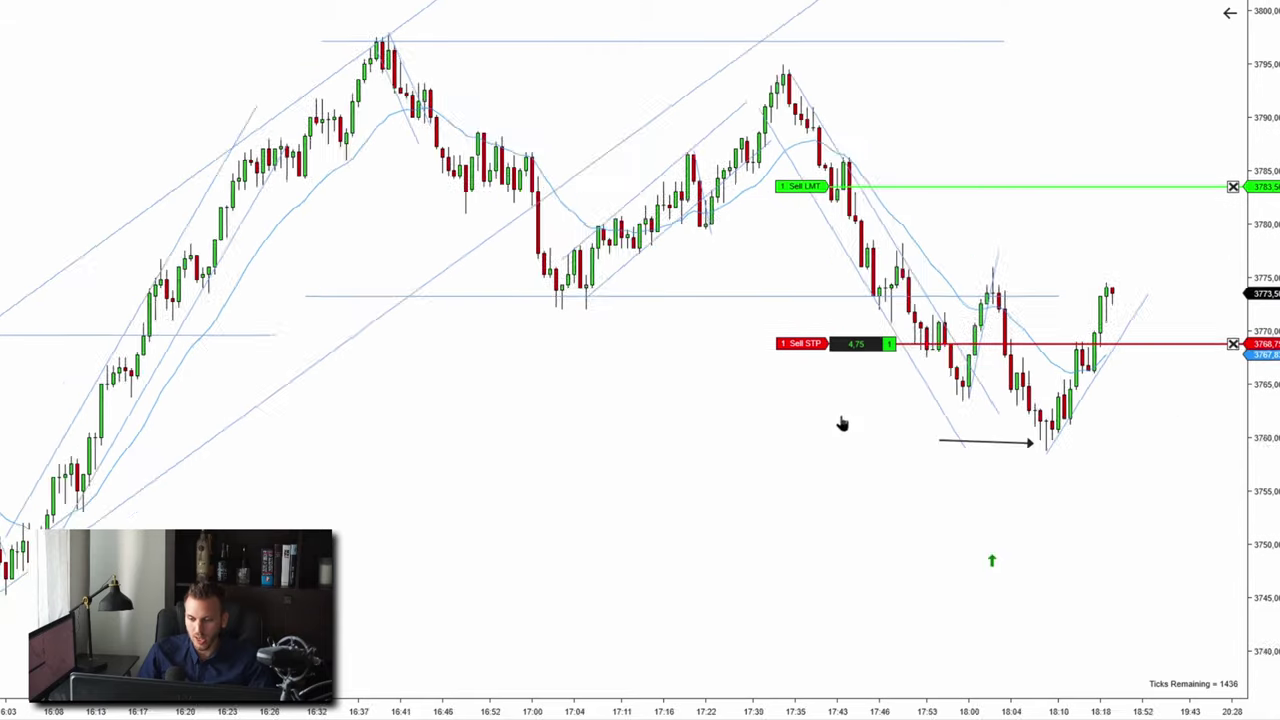
pyautogui.scroll(-2, 840, 423)
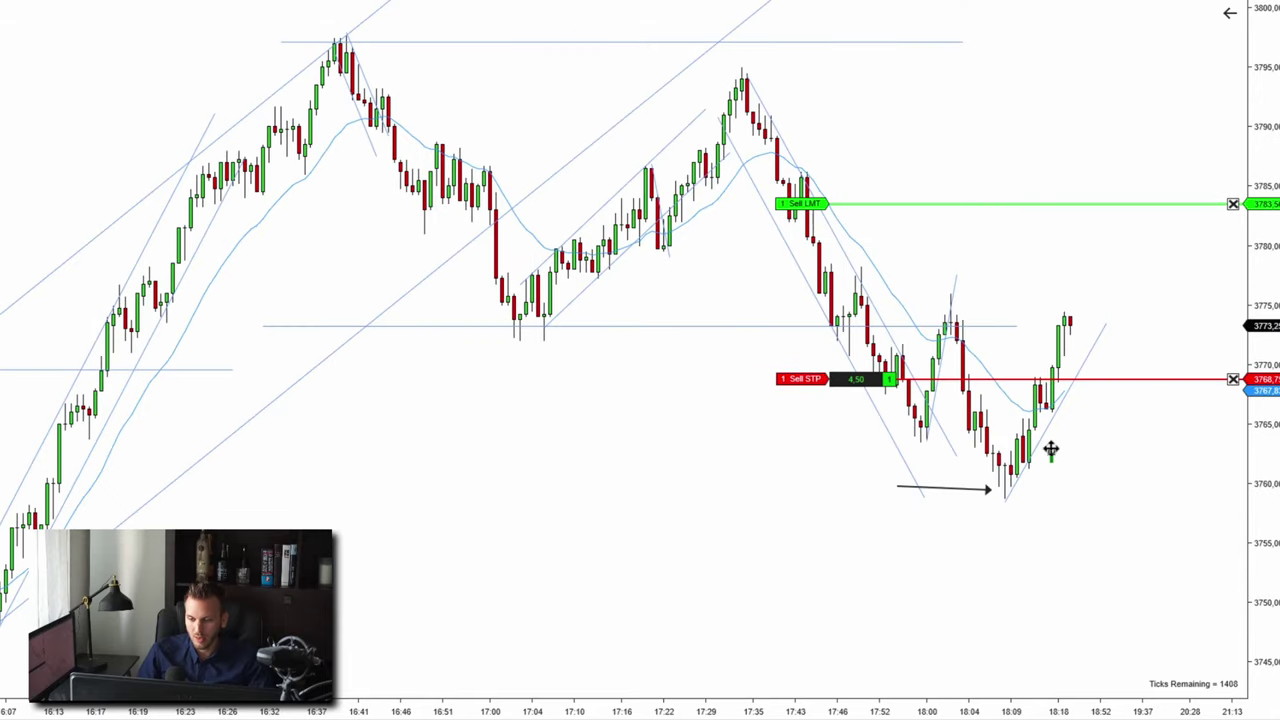
pyautogui.moveTo(1060, 450); pyautogui.dragTo(1124, 477)
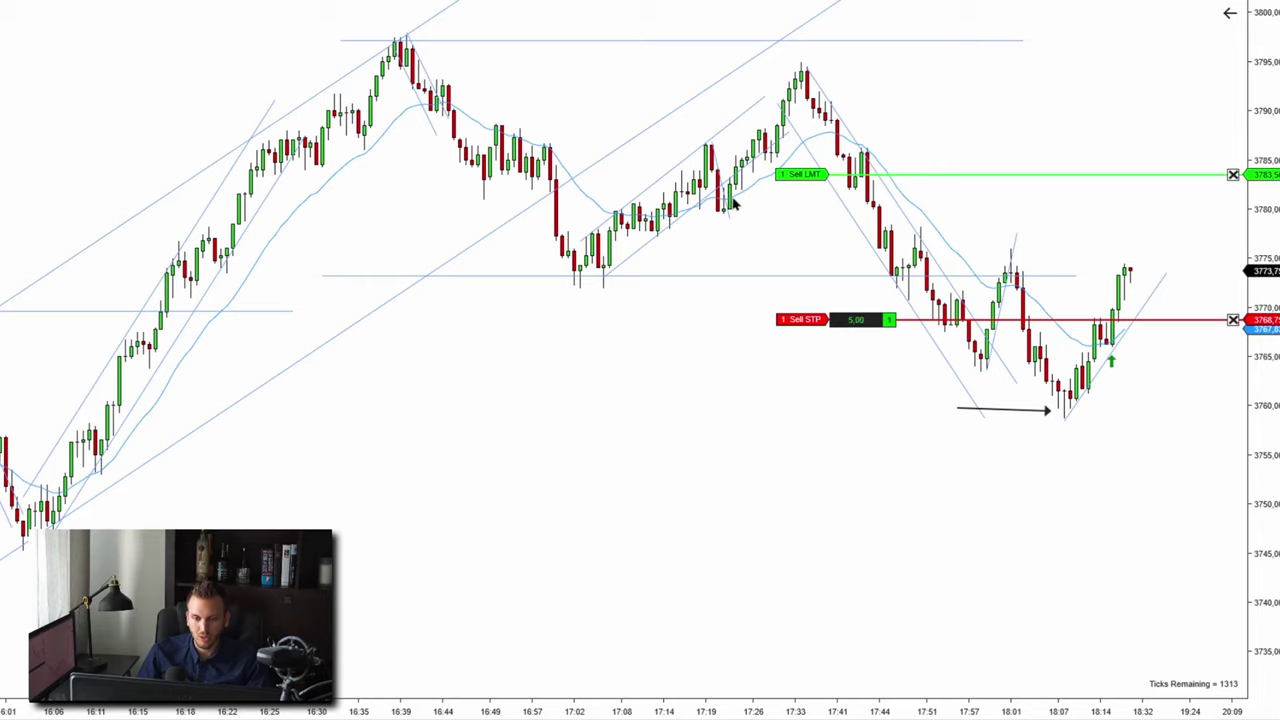
# Step: Compare the new long entry and its steep rising channel with the earlier uptrend and pullback entry
pyautogui.scroll(5, 600, 300)
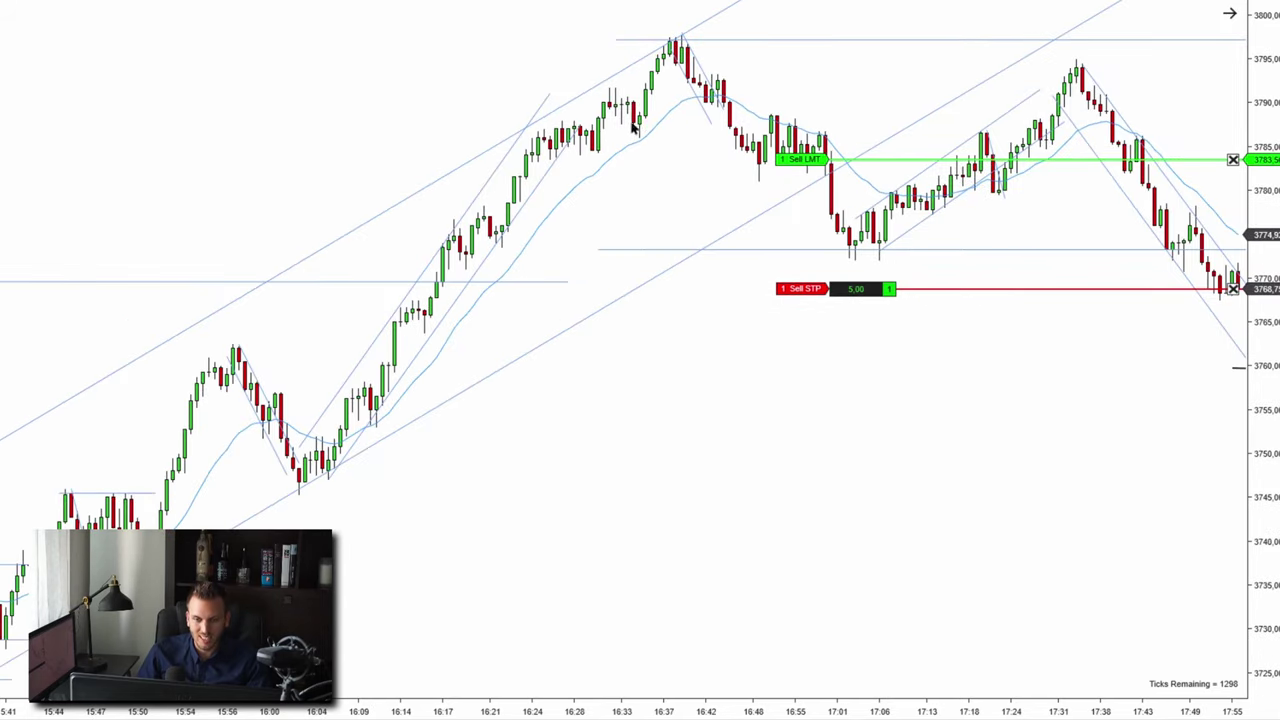
pyautogui.scroll(-5, 600, 531)
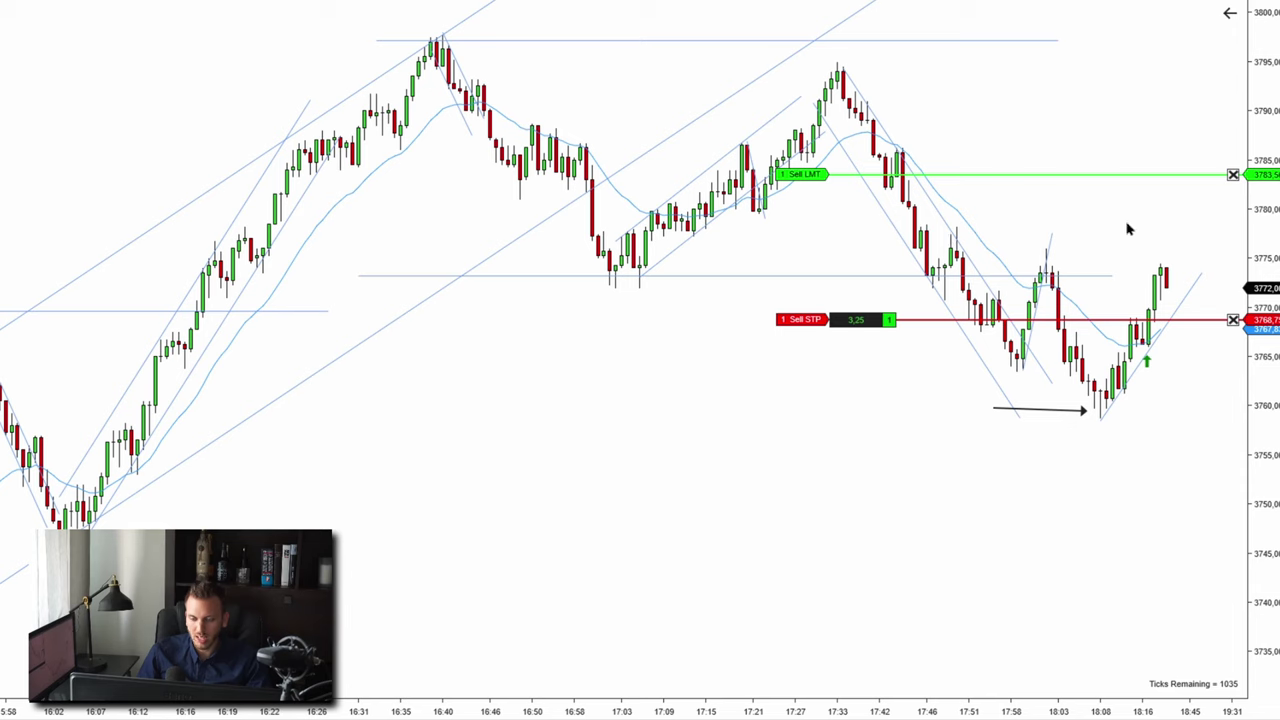
pyautogui.scroll(-1, 1110, 231)
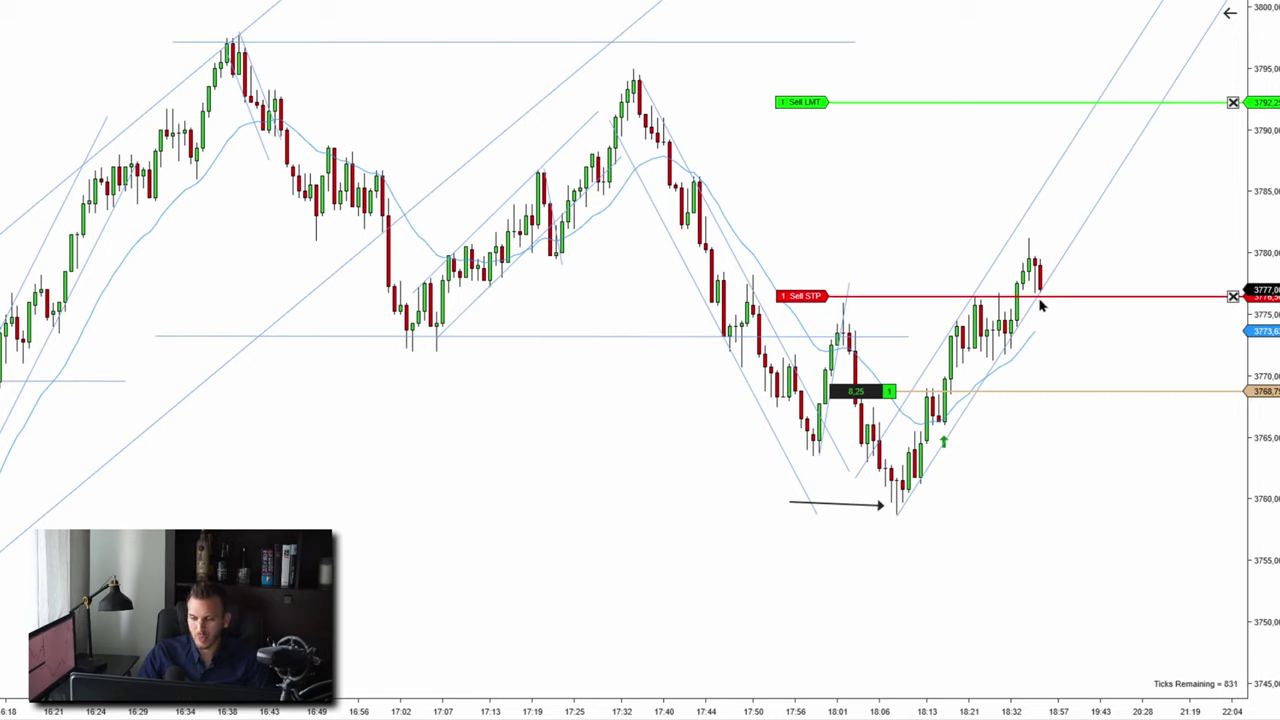
pyautogui.moveTo(507, 504); pyautogui.dragTo(996, 421)
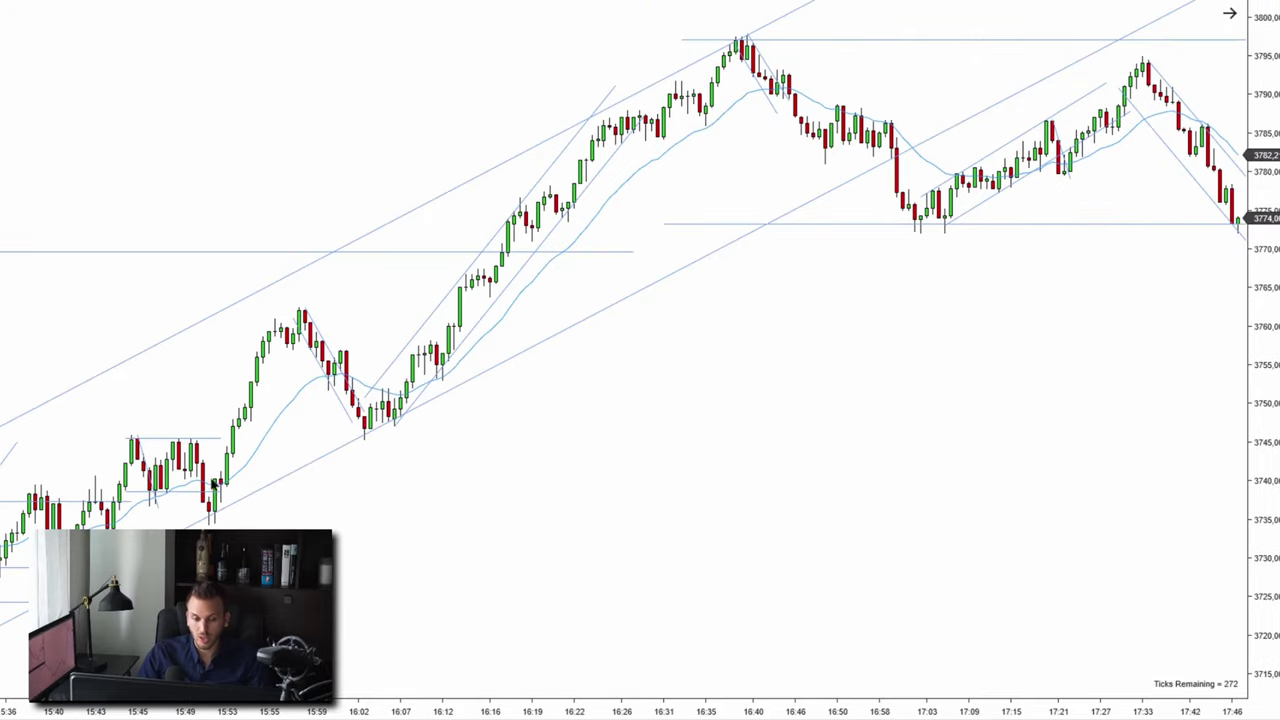
pyautogui.moveTo(625, 490); pyautogui.dragTo(831, 474)
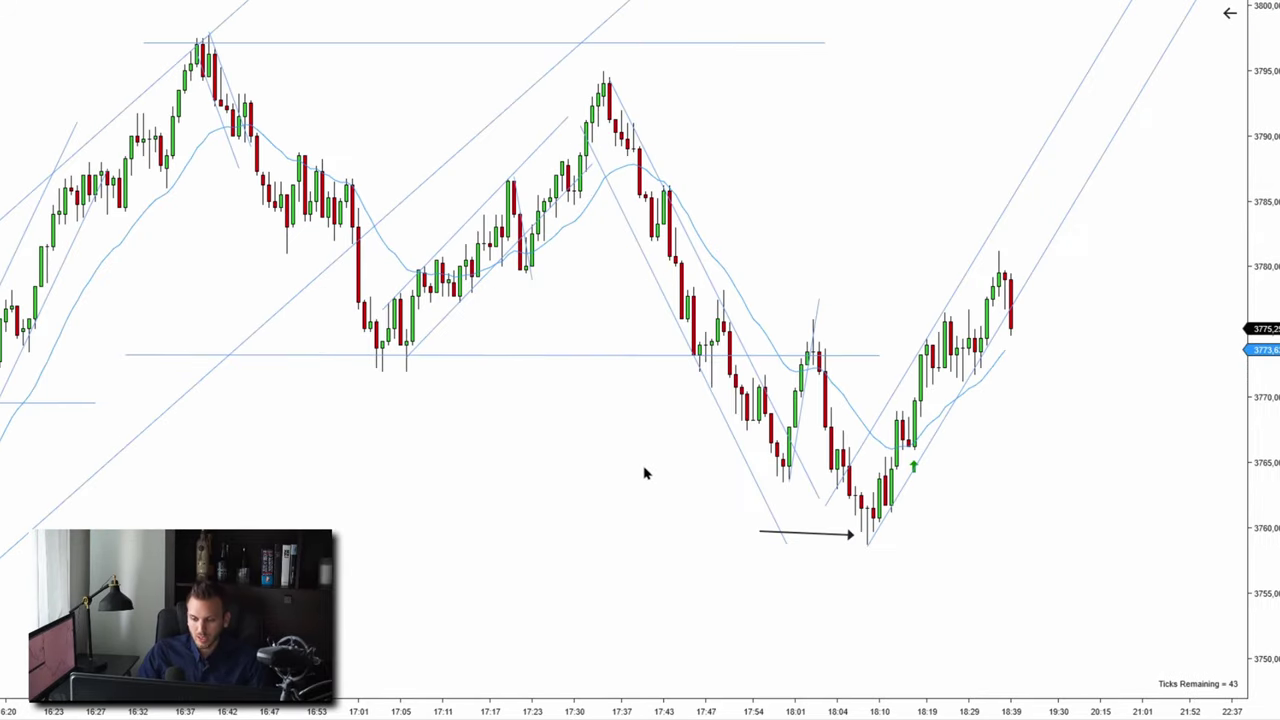